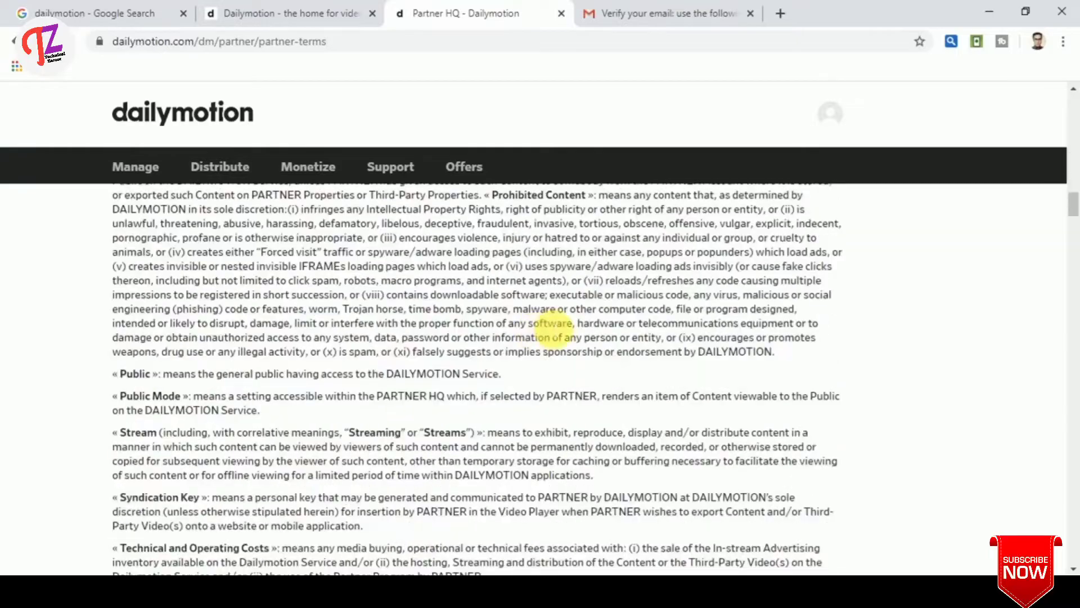
# Go through the partner terms to the end and accept them.
pyautogui.scroll(-20, 563, 349)
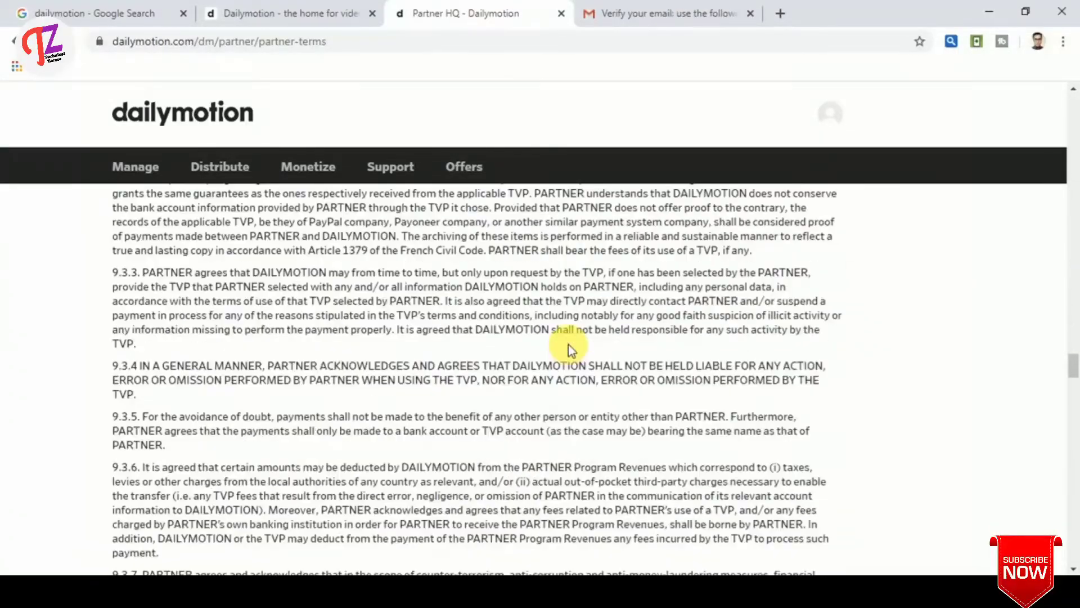
pyautogui.scroll(-15, 584, 365)
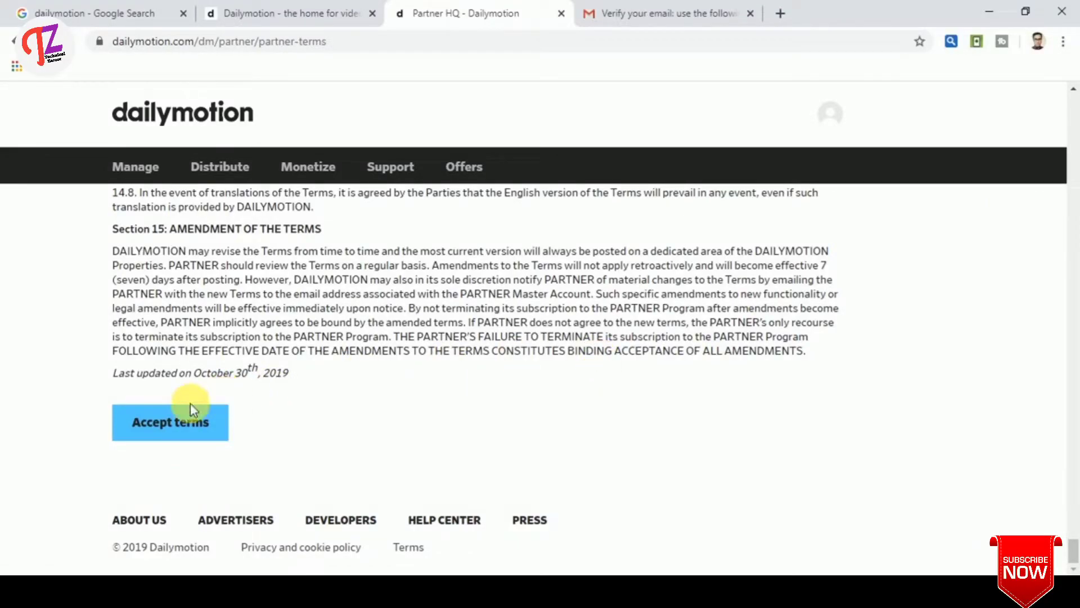
pyautogui.click(164, 423)
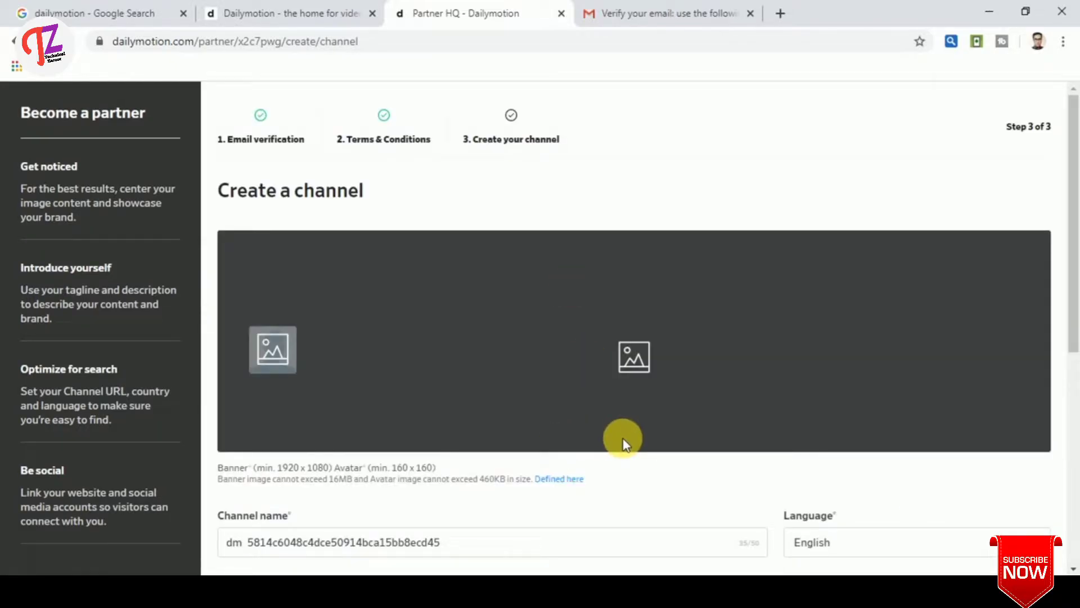
# Look over the channel creation form, including its banner and avatar requirements, channel details and social link fields.
pyautogui.scroll(-4, 623, 438)
pyautogui.scroll(2, 623, 439)
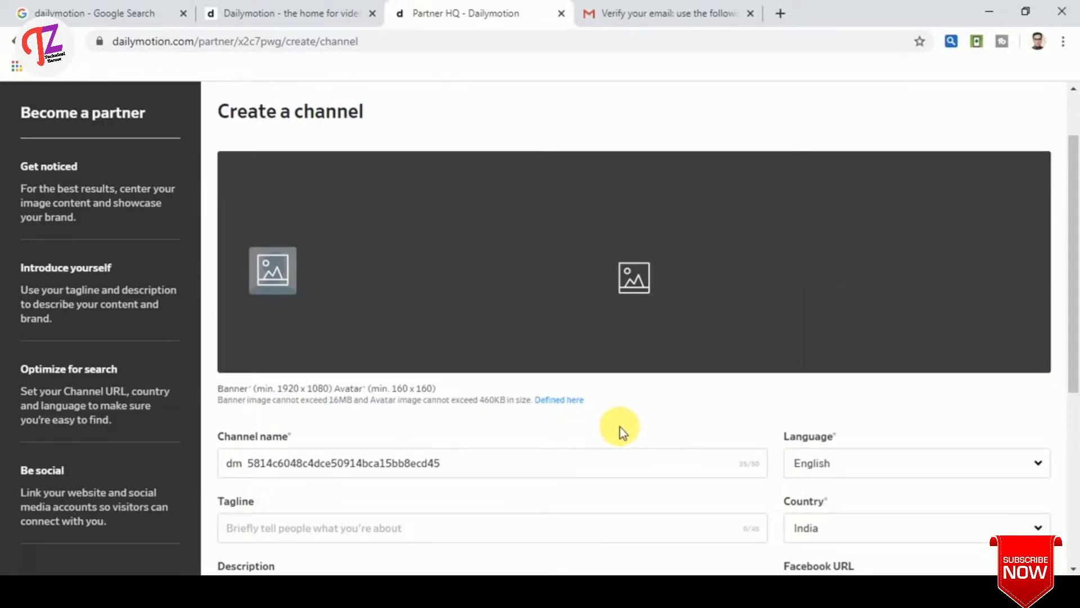
pyautogui.scroll(2, 620, 427)
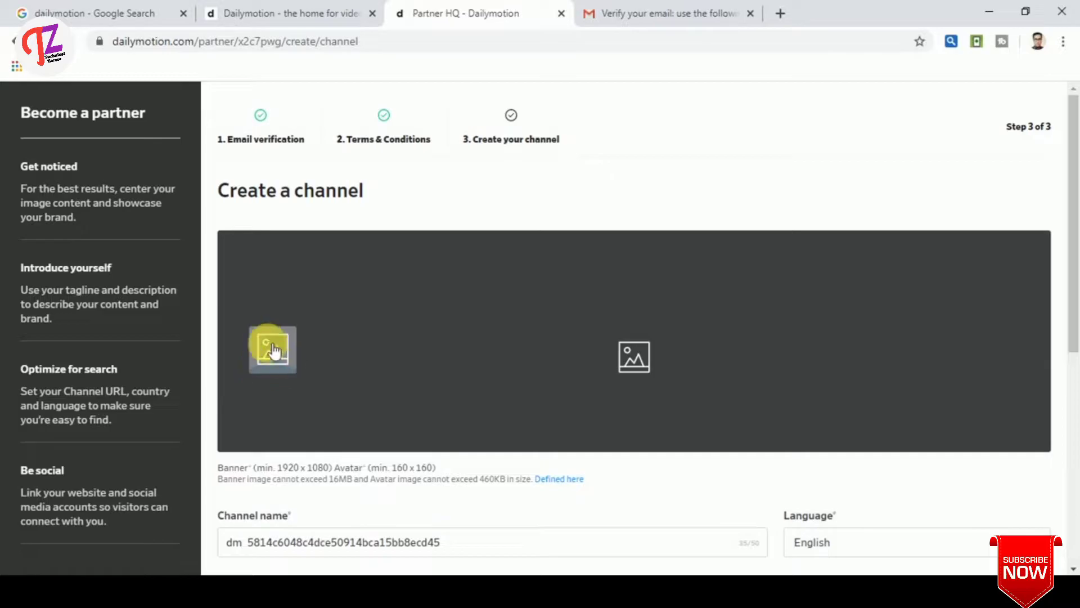
pyautogui.scroll(-7, 628, 380)
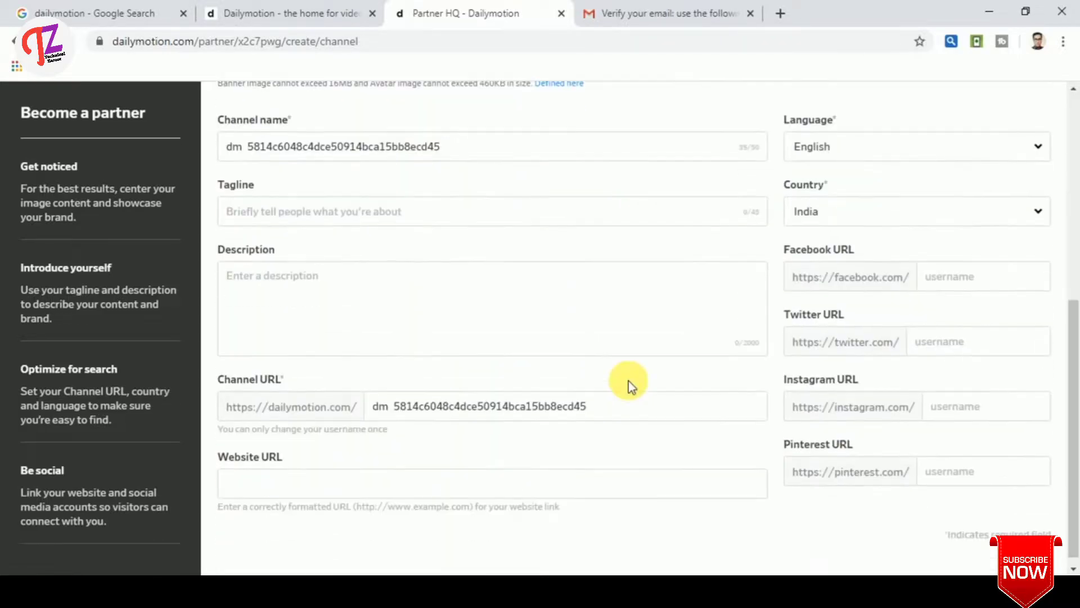
pyautogui.scroll(5, 626, 386)
pyautogui.scroll(-2, 627, 386)
pyautogui.scroll(-2, 629, 385)
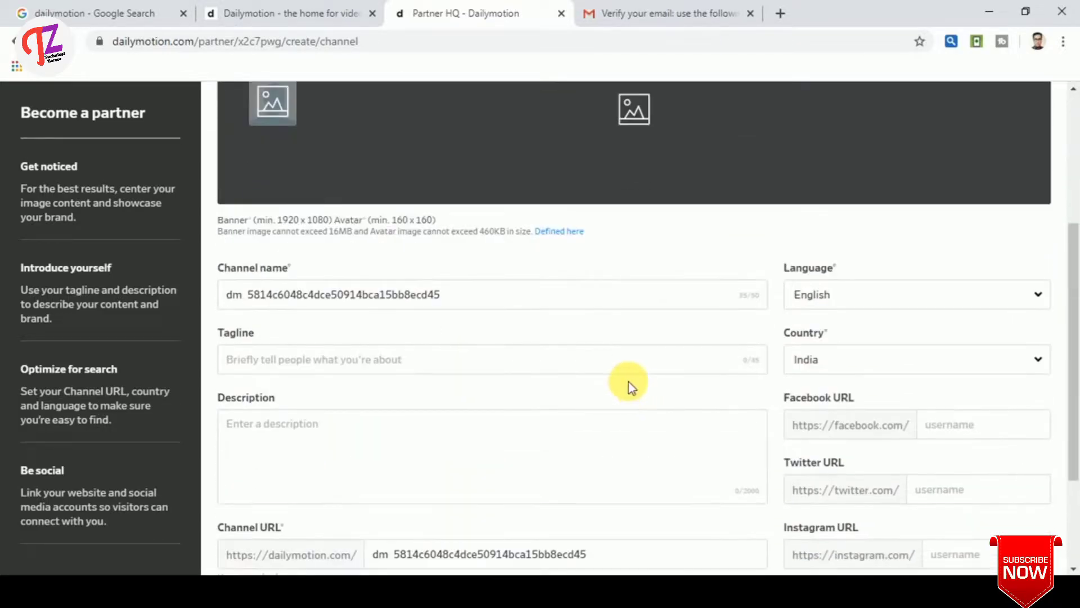
pyautogui.scroll(-2, 628, 383)
pyautogui.scroll(5, 625, 388)
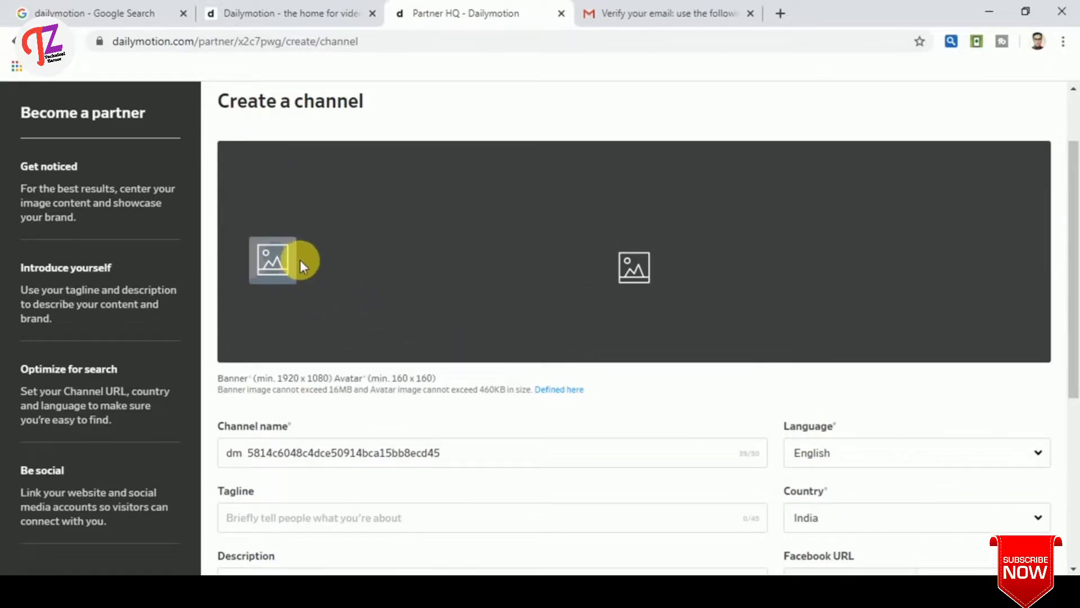
pyautogui.scroll(-2, 336, 320)
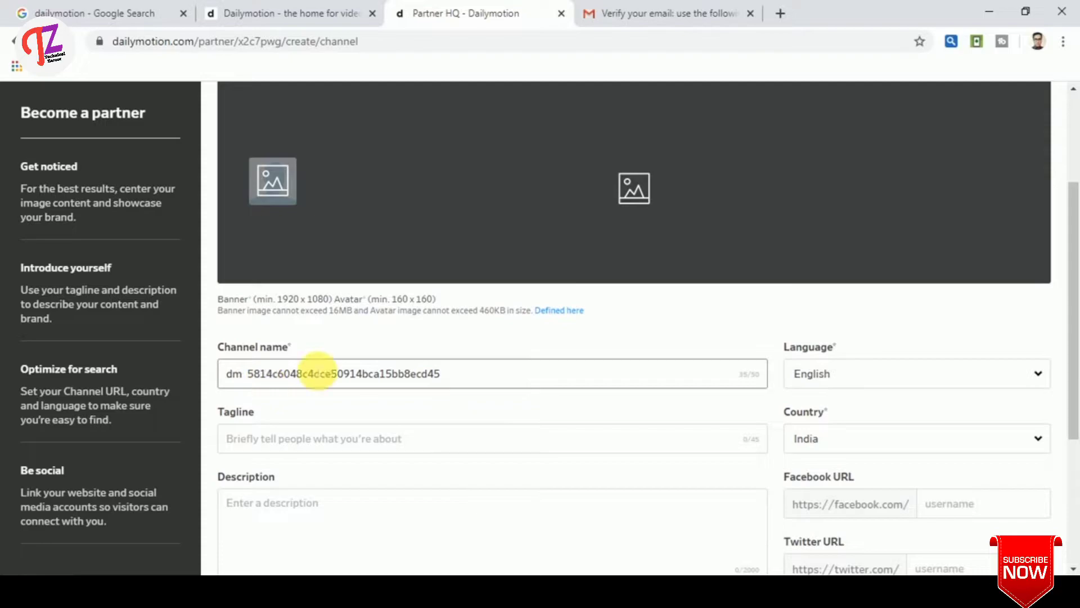
# Erase the default channel name's trailing characters back to "dm 5".
pyautogui.click(458, 377)
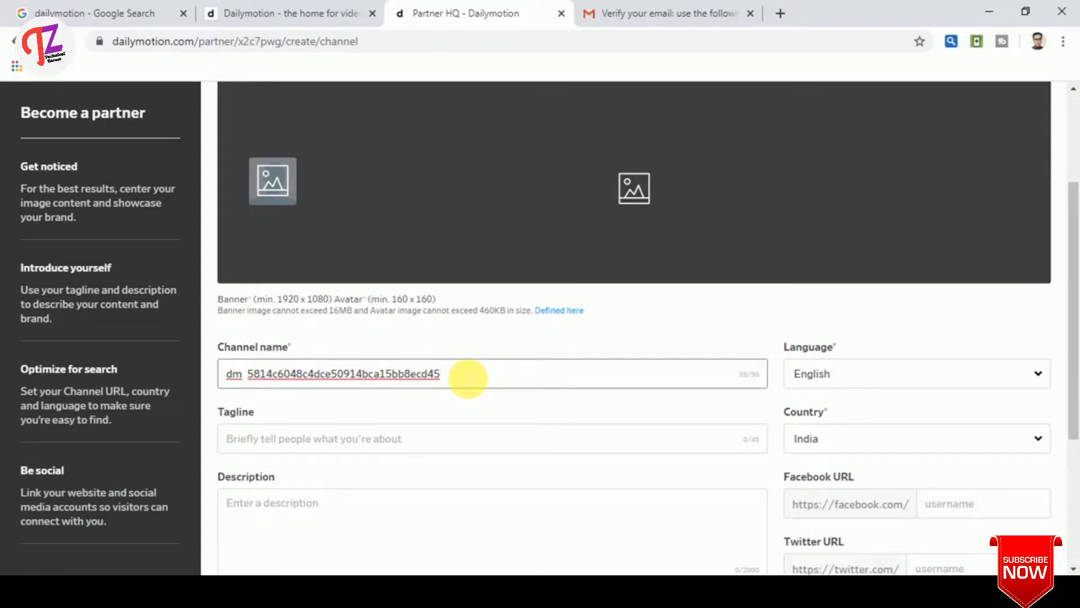
pyautogui.press('BackSpace')
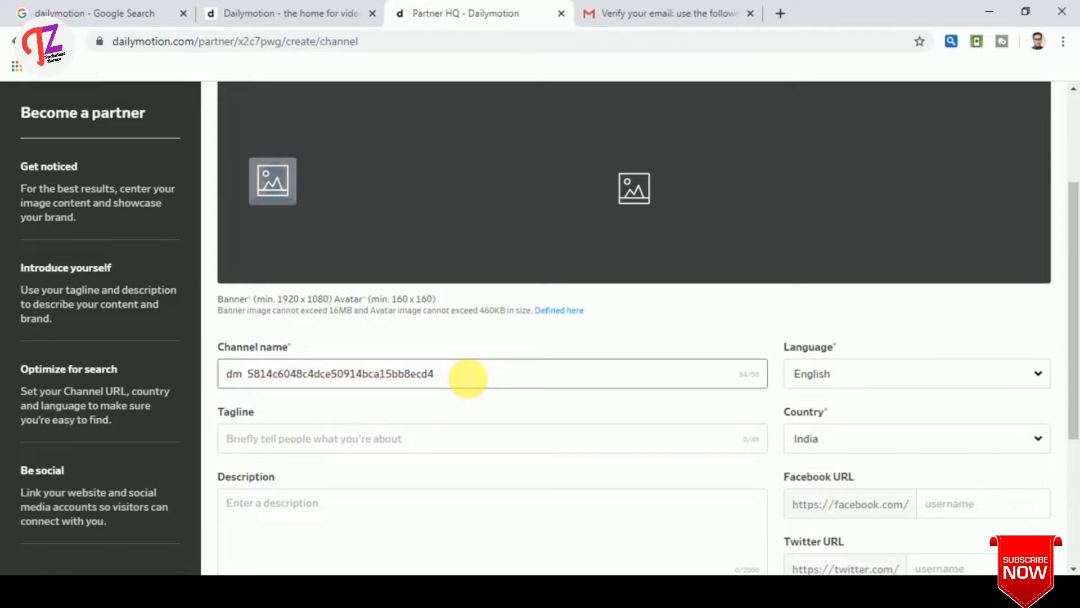
pyautogui.scroll(3, 273, 217)
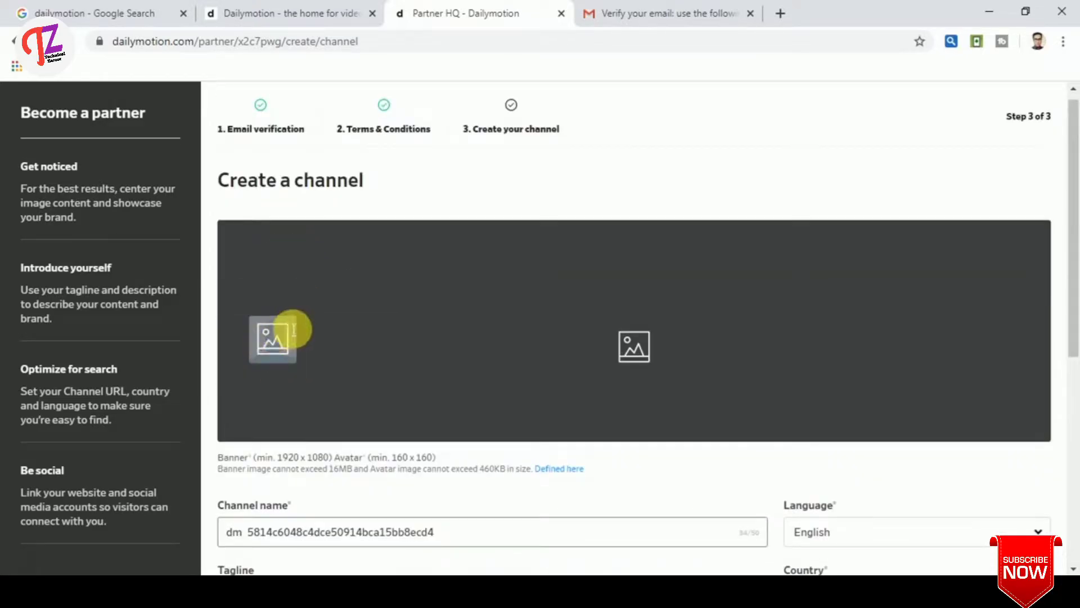
pyautogui.scroll(-1, 289, 344)
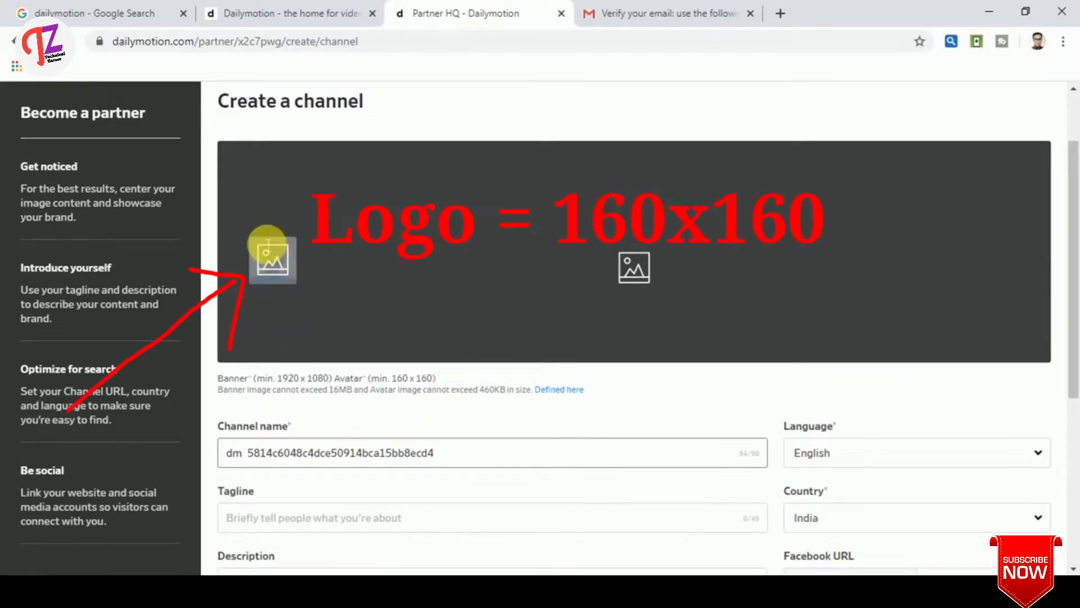
pyautogui.press('BackSpace')
pyautogui.press('BackSpace')
pyautogui.press('BackSpace')
pyautogui.press('BackSpace')
pyautogui.press('BackSpace')
pyautogui.press('BackSpace')
pyautogui.press('BackSpace')
pyautogui.press('BackSpace')
pyautogui.press('BackSpace')
pyautogui.press('BackSpace')
pyautogui.press('BackSpace')
pyautogui.press('BackSpace')
pyautogui.press('BackSpace')
pyautogui.press('BackSpace')
pyautogui.press('BackSpace')
pyautogui.press('BackSpace')
pyautogui.press('BackSpace')
pyautogui.press('BackSpace')
pyautogui.press('BackSpace')
pyautogui.press('BackSpace')
# Upload the LOGO image from the Downloads folder as the channel avatar.
pyautogui.click(276, 264)
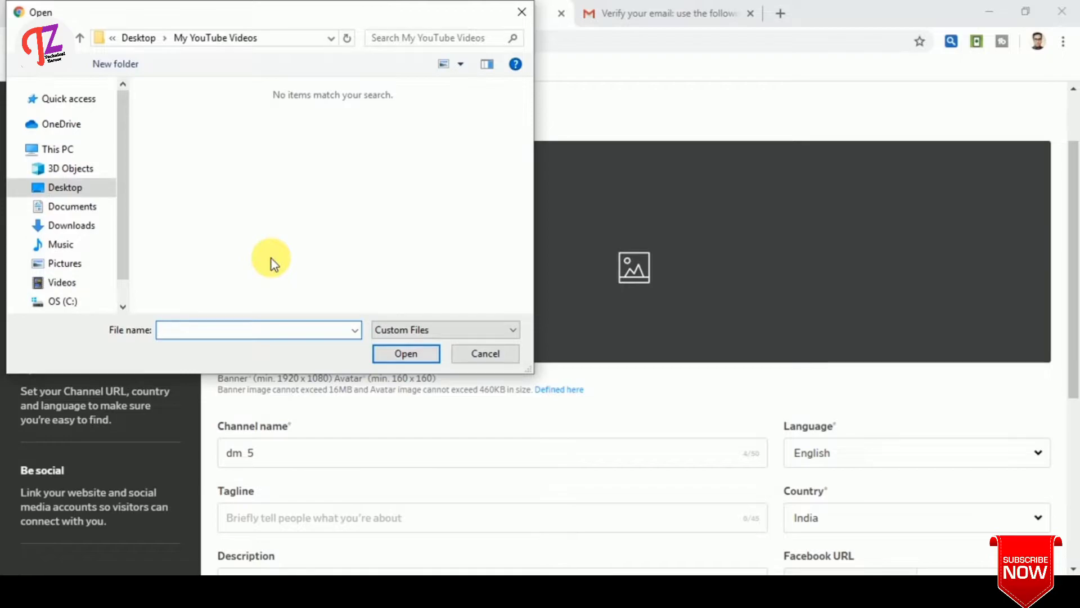
pyautogui.click(62, 191)
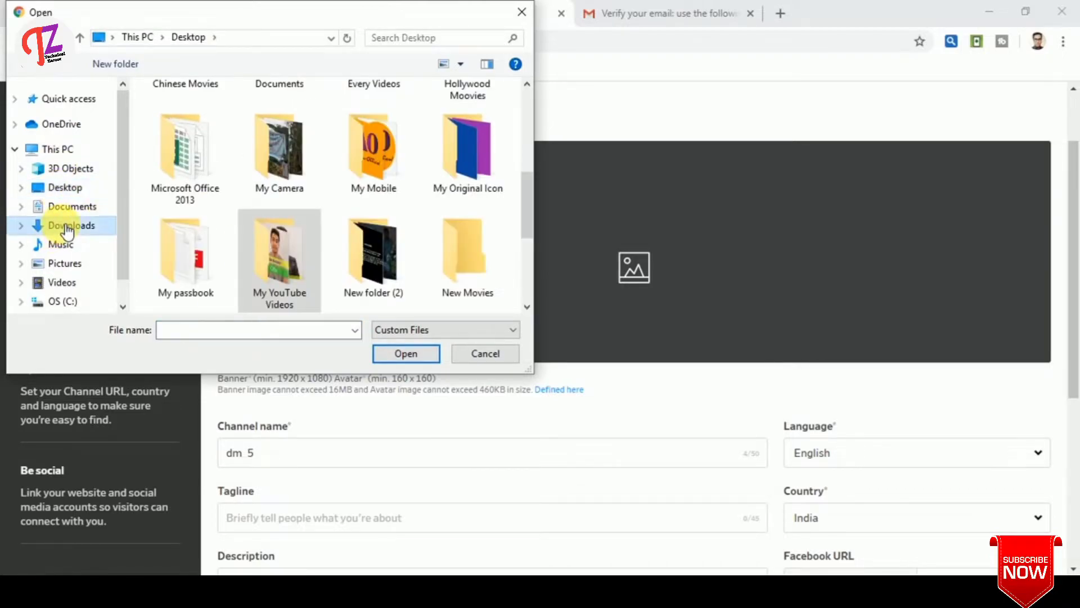
pyautogui.click(68, 226)
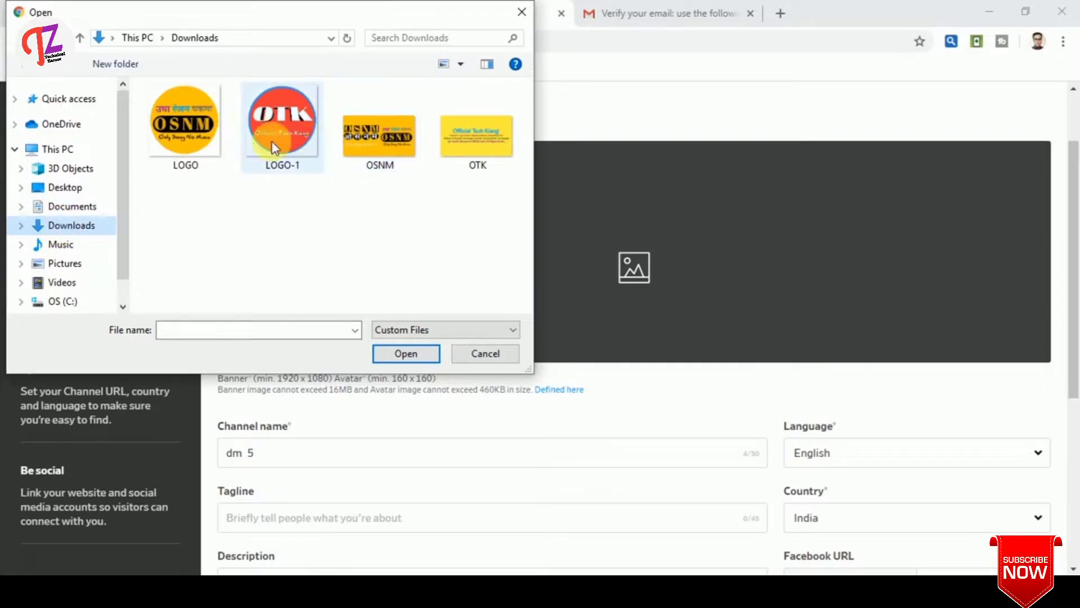
pyautogui.click(173, 127)
pyautogui.click(413, 355)
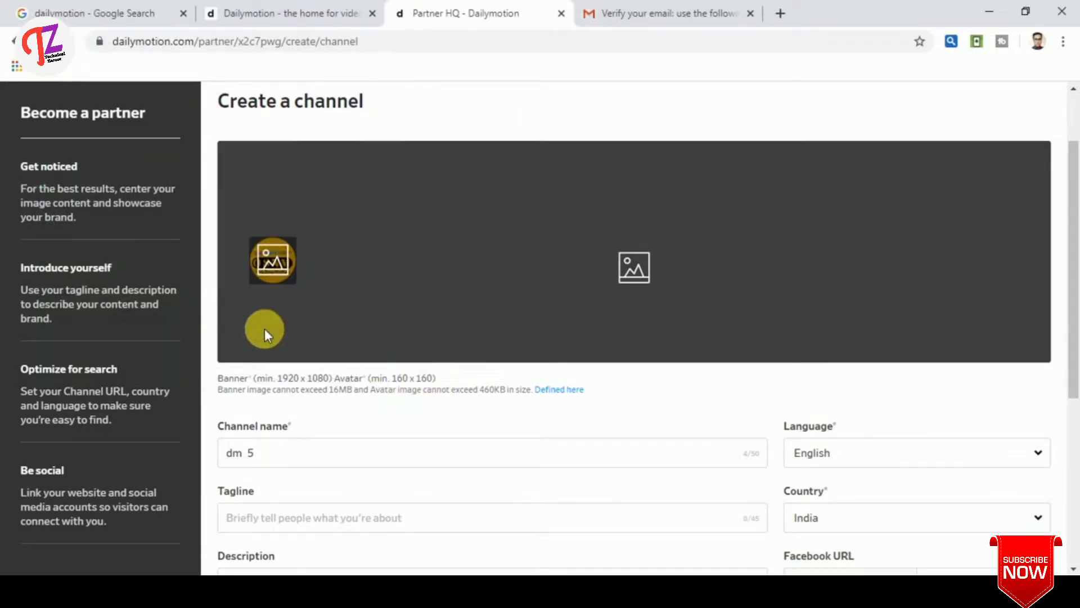
# Upload the OSNM image from the Downloads folder as the channel banner.
pyautogui.click(634, 270)
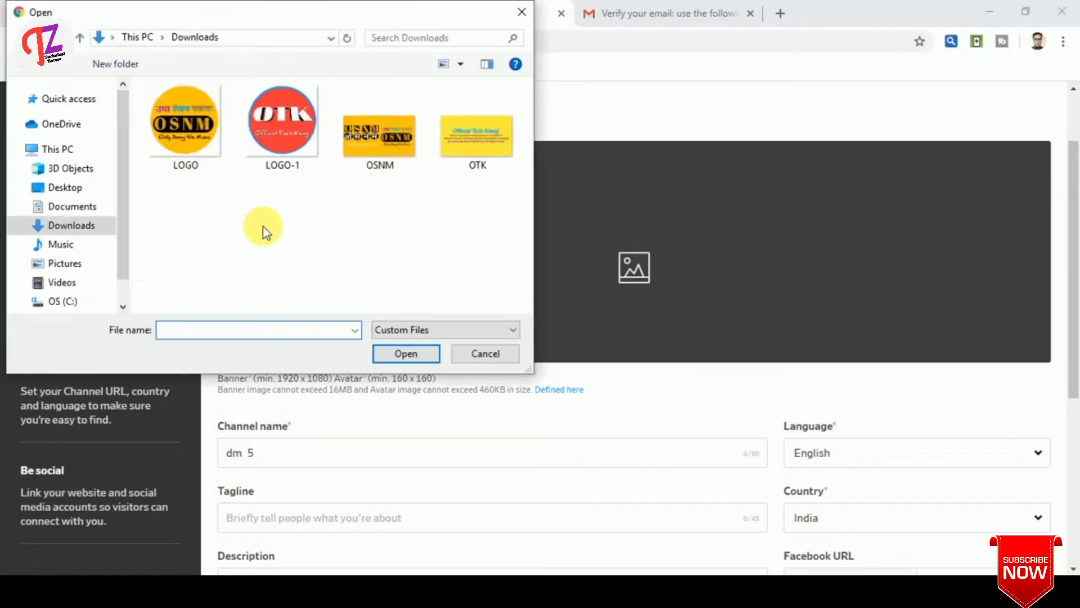
pyautogui.click(370, 148)
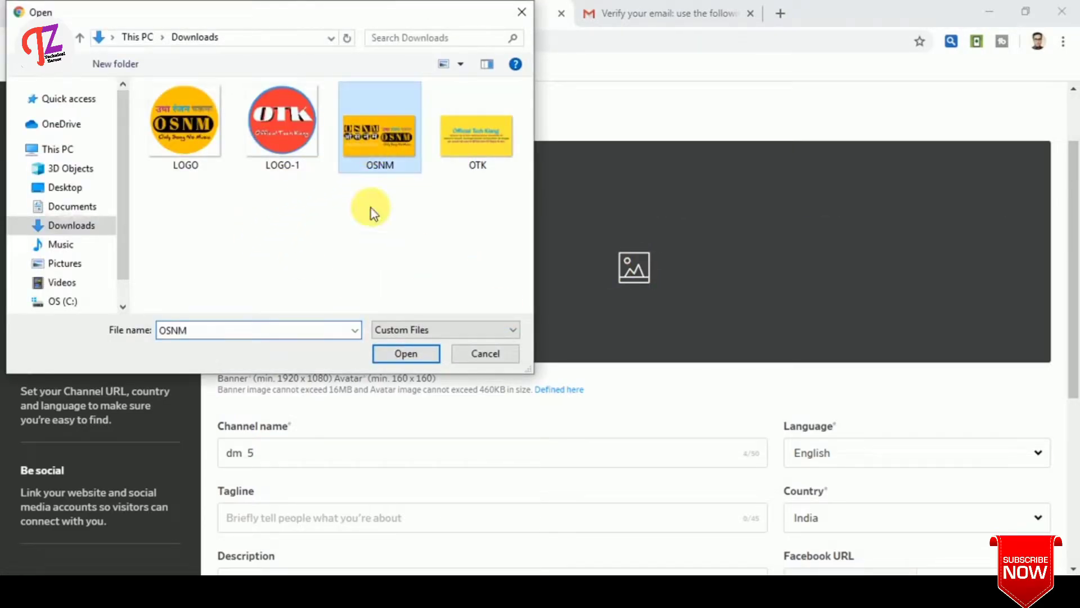
pyautogui.click(405, 354)
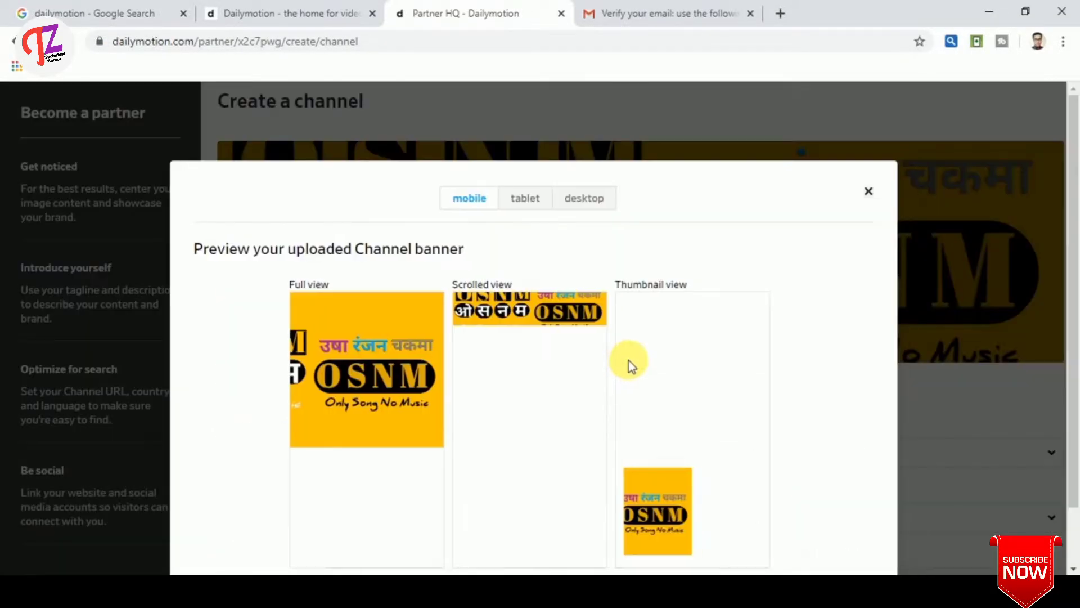
# Preview the uploaded banner in the mobile, tablet and desktop layouts and save it.
pyautogui.click(467, 202)
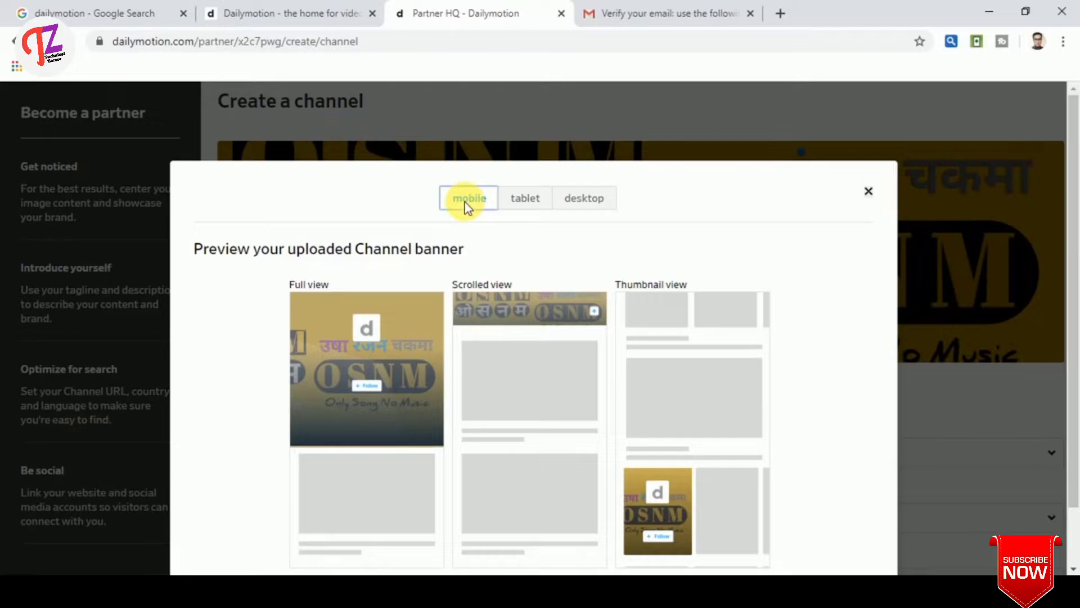
pyautogui.scroll(-2, 596, 408)
pyautogui.scroll(2, 593, 400)
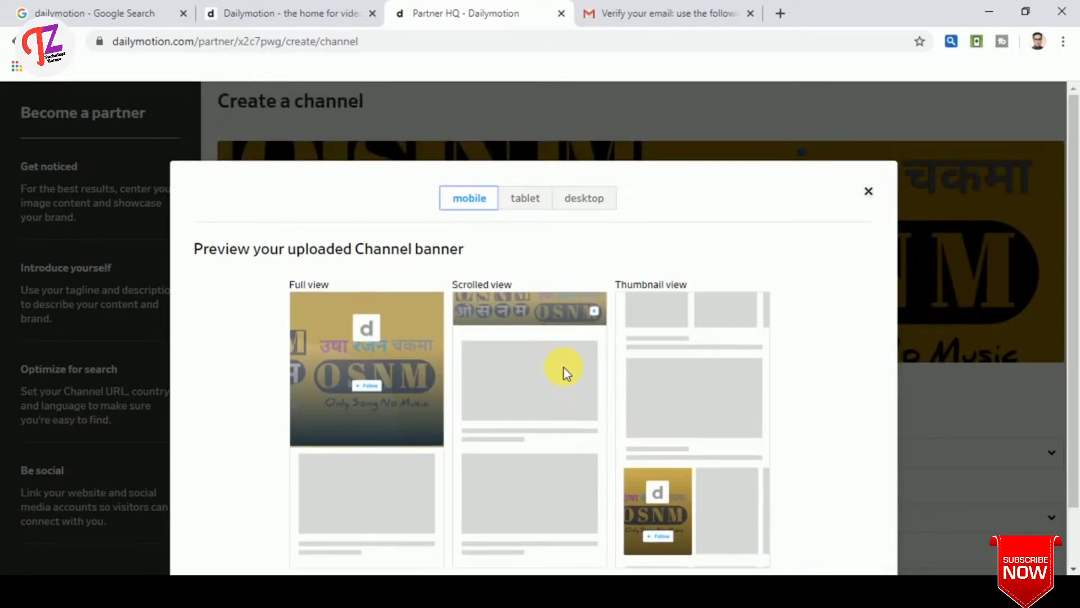
pyautogui.click(535, 199)
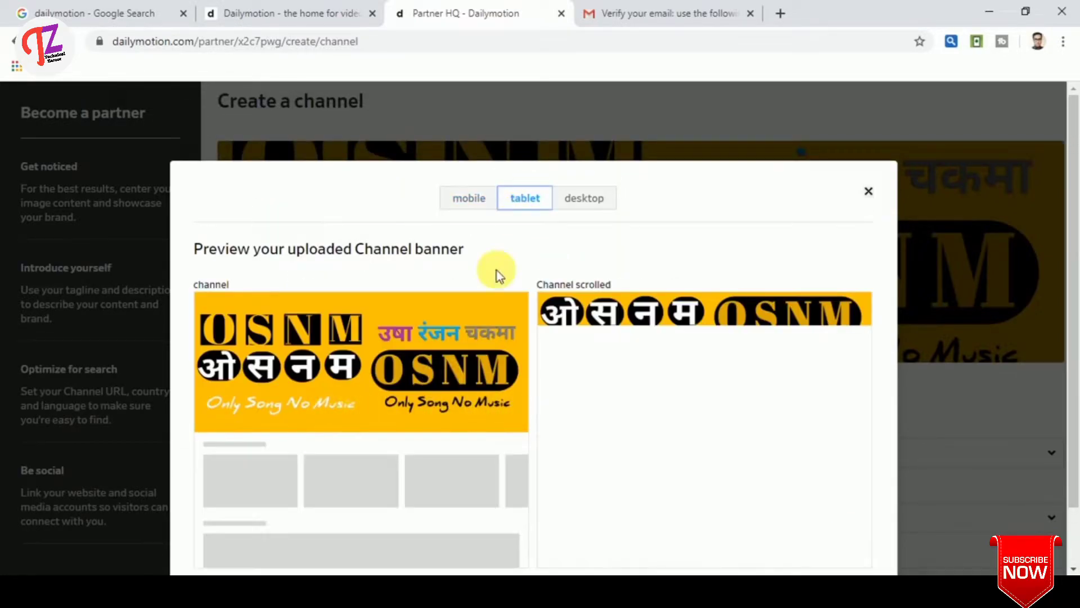
pyautogui.click(584, 201)
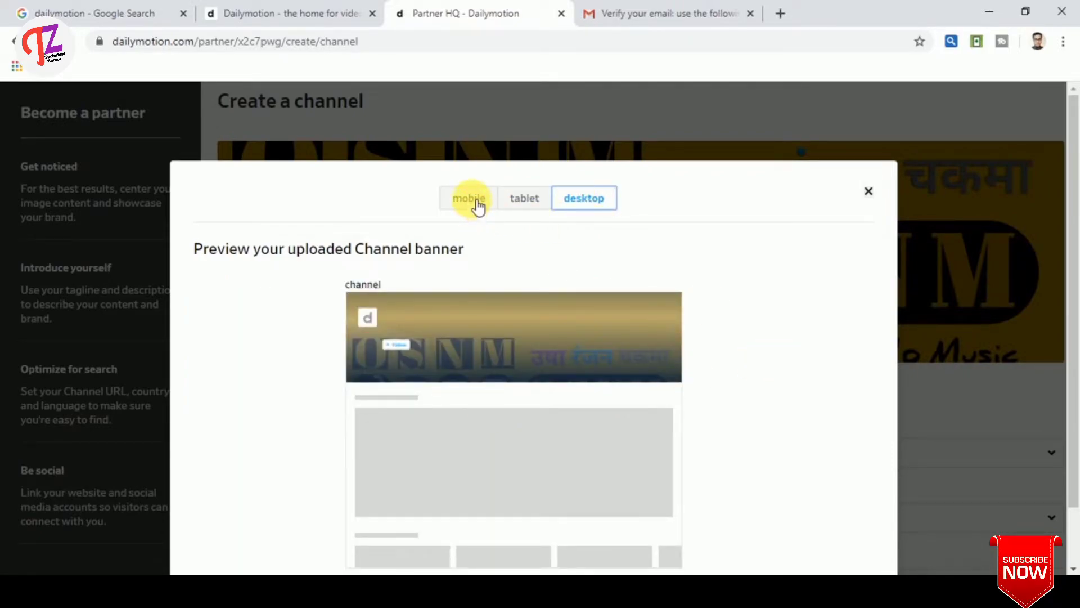
pyautogui.scroll(-2, 674, 286)
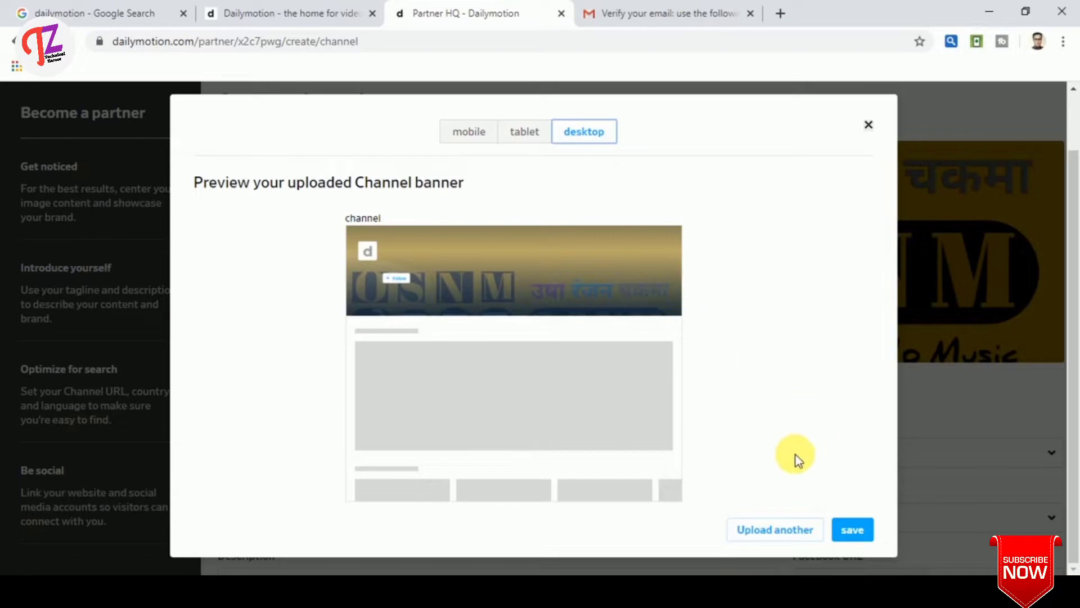
pyautogui.scroll(2, 608, 232)
pyautogui.click(469, 198)
pyautogui.scroll(-2, 825, 531)
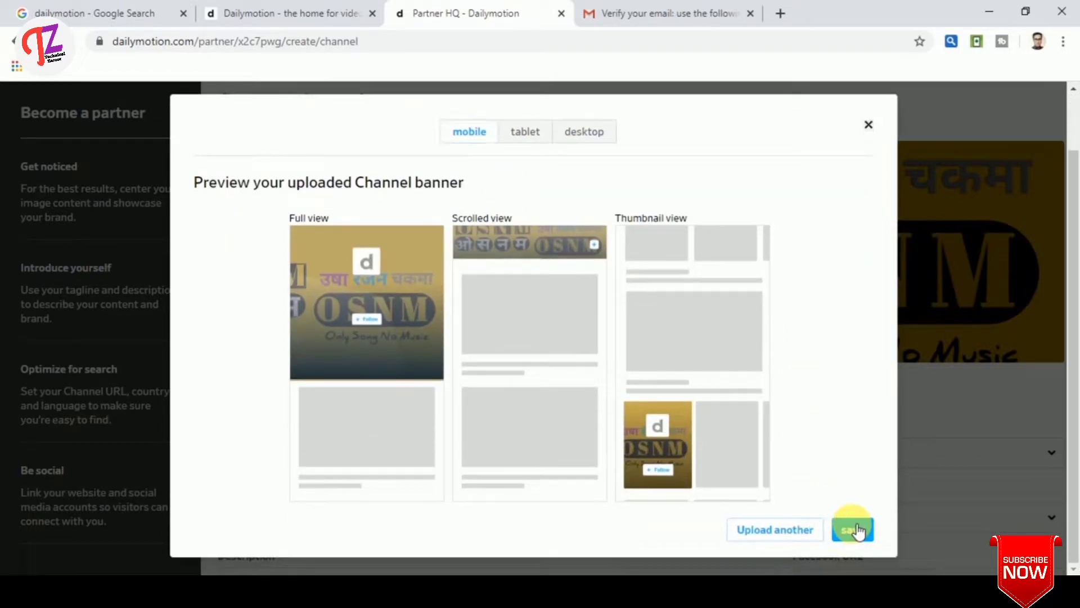
pyautogui.click(852, 524)
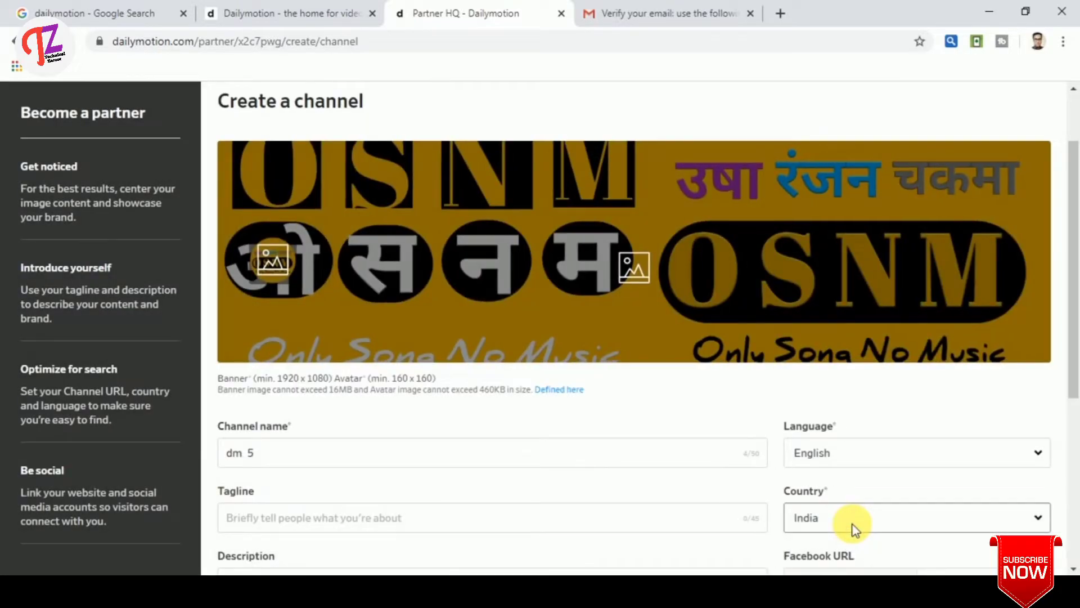
pyautogui.scroll(-3, 546, 376)
pyautogui.scroll(3, 545, 375)
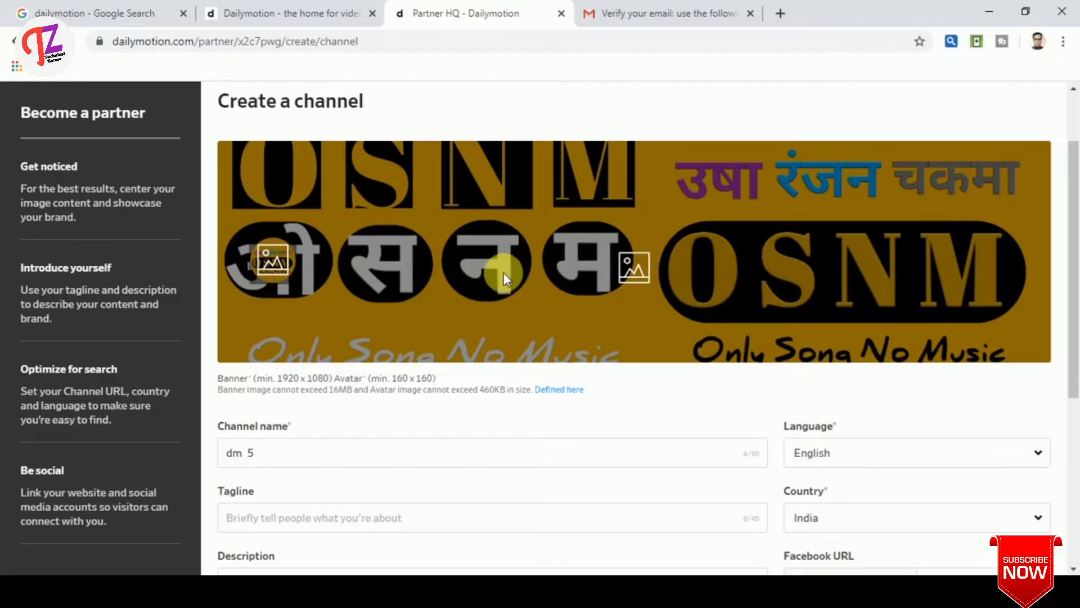
pyautogui.scroll(2, 503, 274)
pyautogui.scroll(-2, 484, 295)
pyautogui.scroll(2, 484, 295)
pyautogui.scroll(-2, 484, 295)
# Replace the remaining channel name text with "Only Song No Music".
pyautogui.scroll(-3, 465, 313)
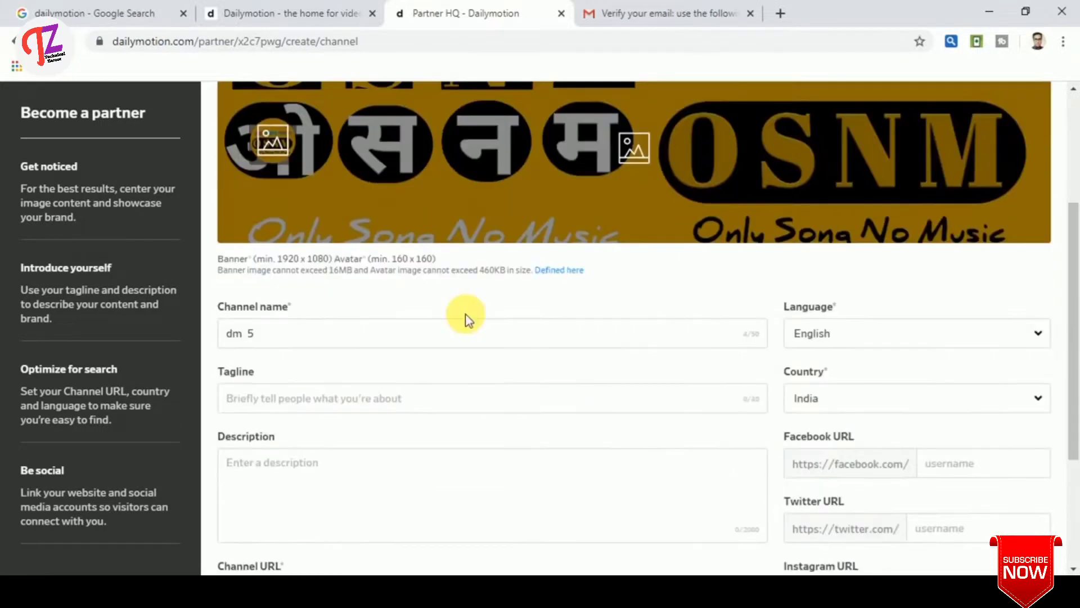
pyautogui.click(294, 301)
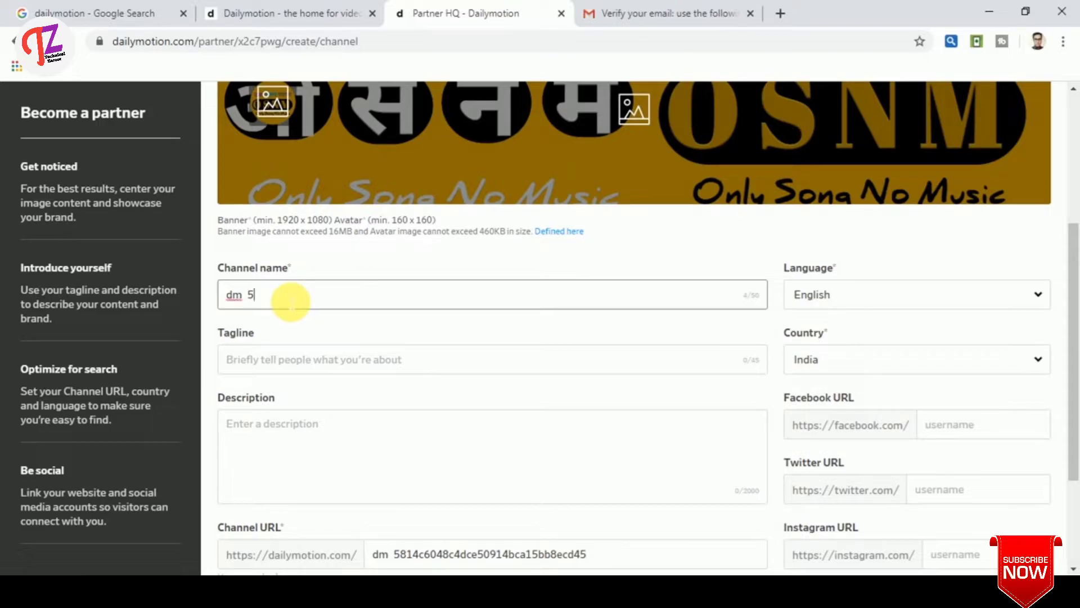
pyautogui.press('BackSpace')
pyautogui.press('BackSpace')
pyautogui.press('BackSpace')
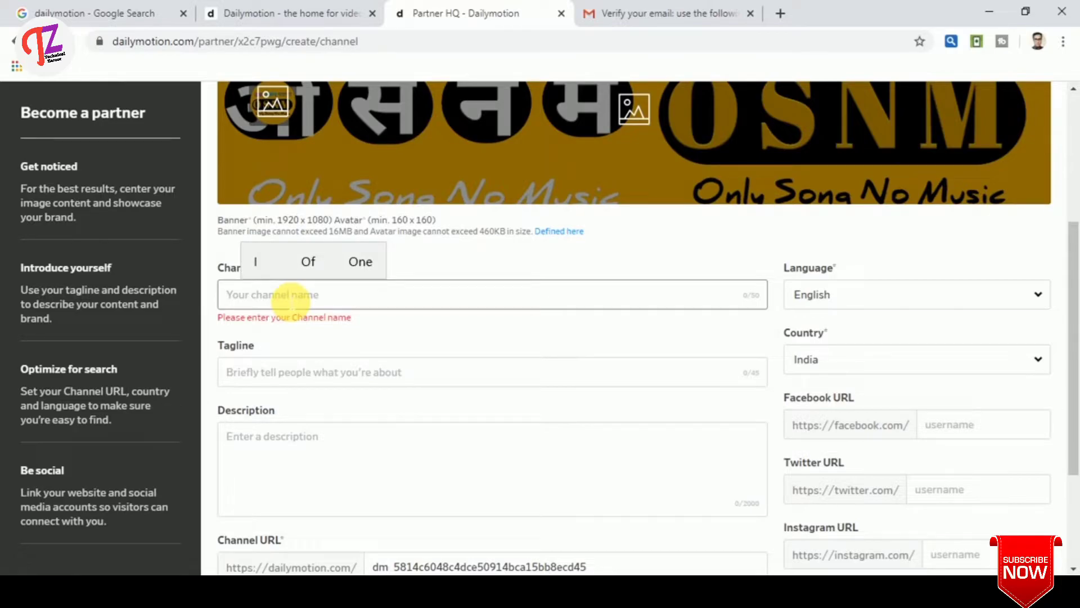
pyautogui.write('Only Song ')
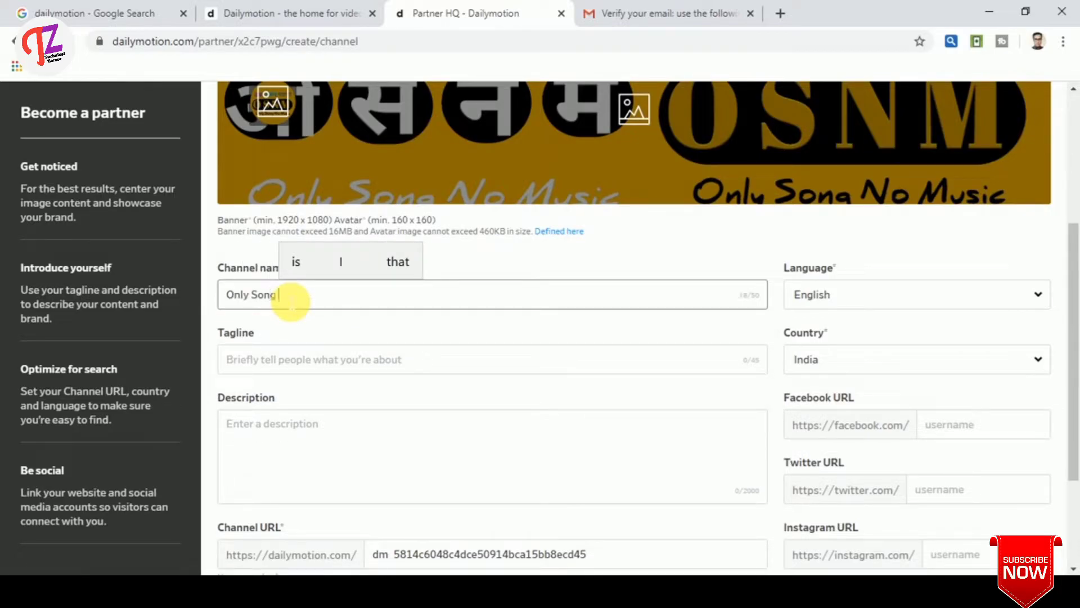
pyautogui.write('No Music')
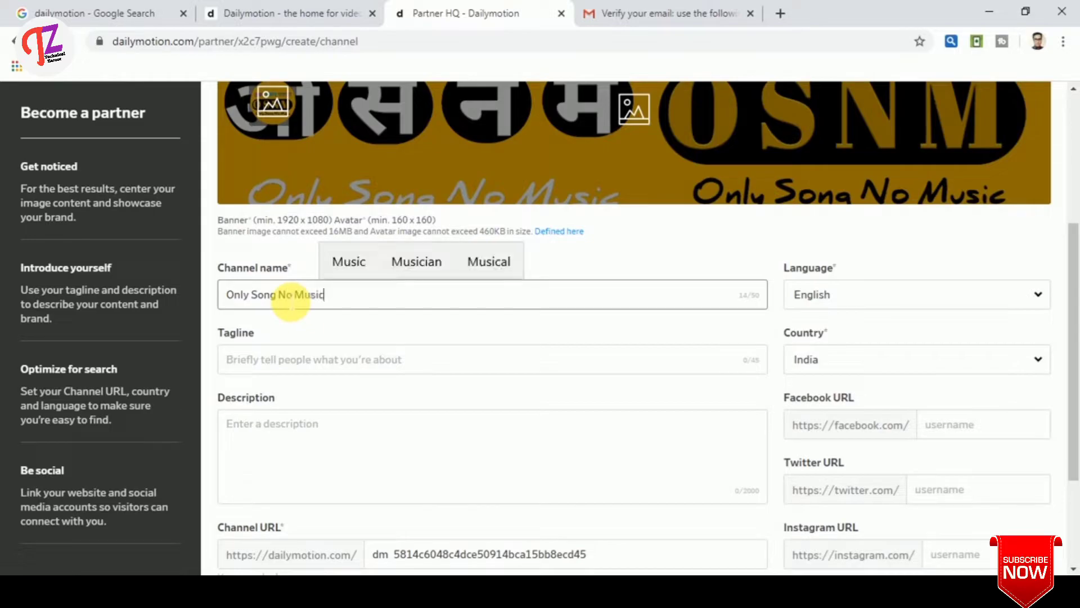
# Set the channel tagline to "Only Song No Music".
pyautogui.click(330, 337)
pyautogui.click(260, 363)
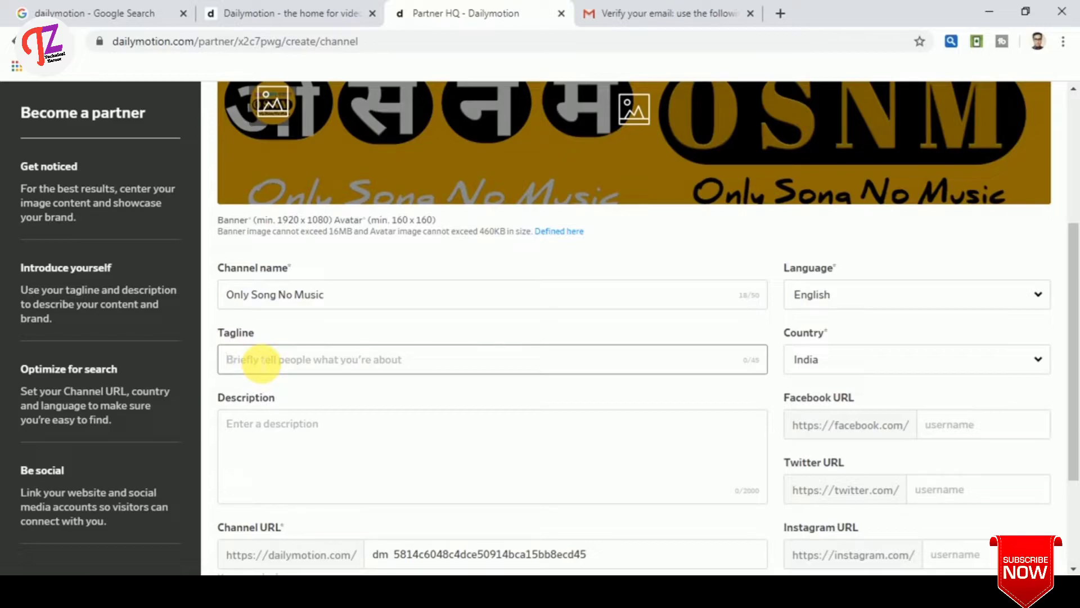
pyautogui.write('O')
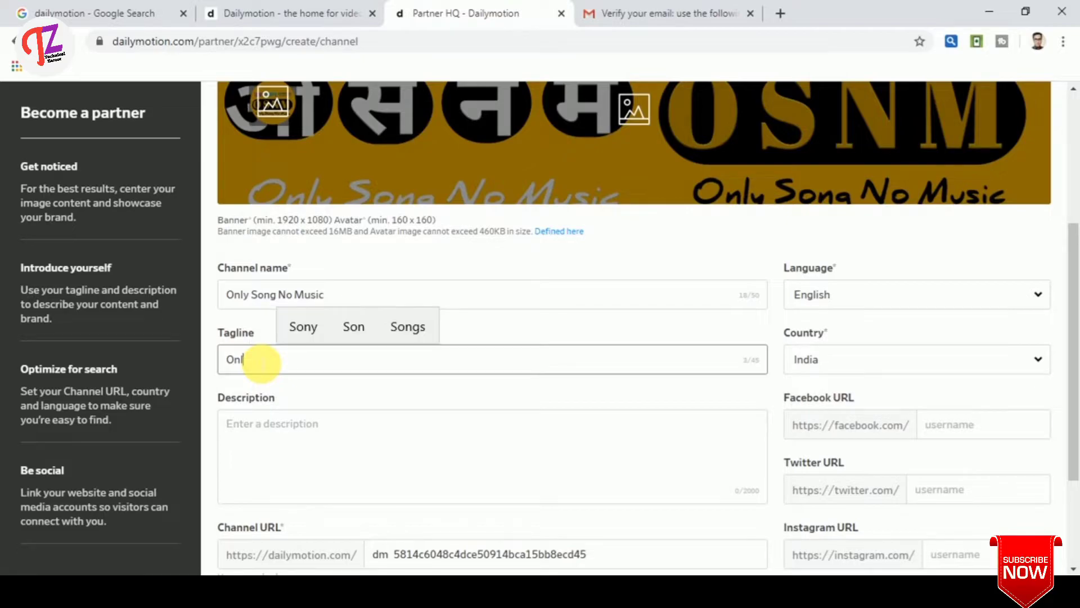
pyautogui.write('nly Song No Music')
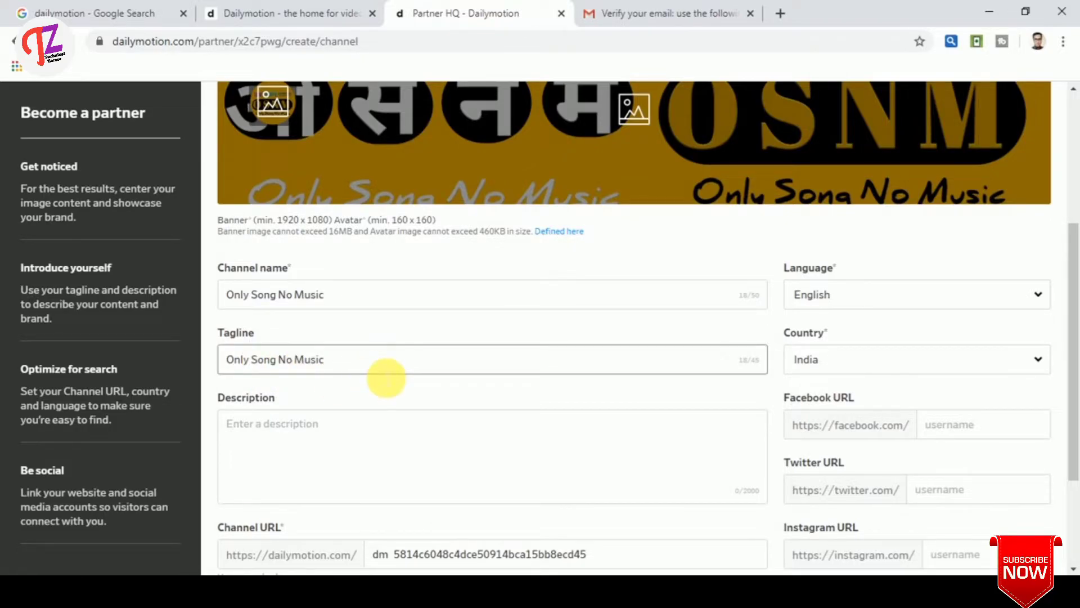
# Enter a two-line channel description reading "Hello Guys !" and "Welcome to my Channel.".
pyautogui.scroll(-1, 349, 371)
pyautogui.click(282, 356)
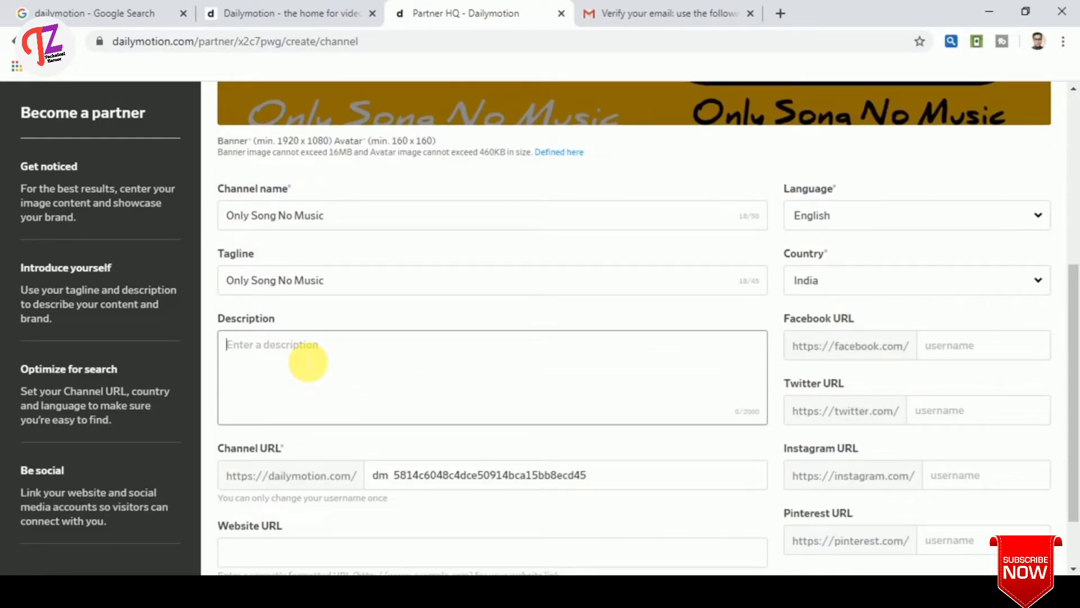
pyautogui.write('Hello Guys ')
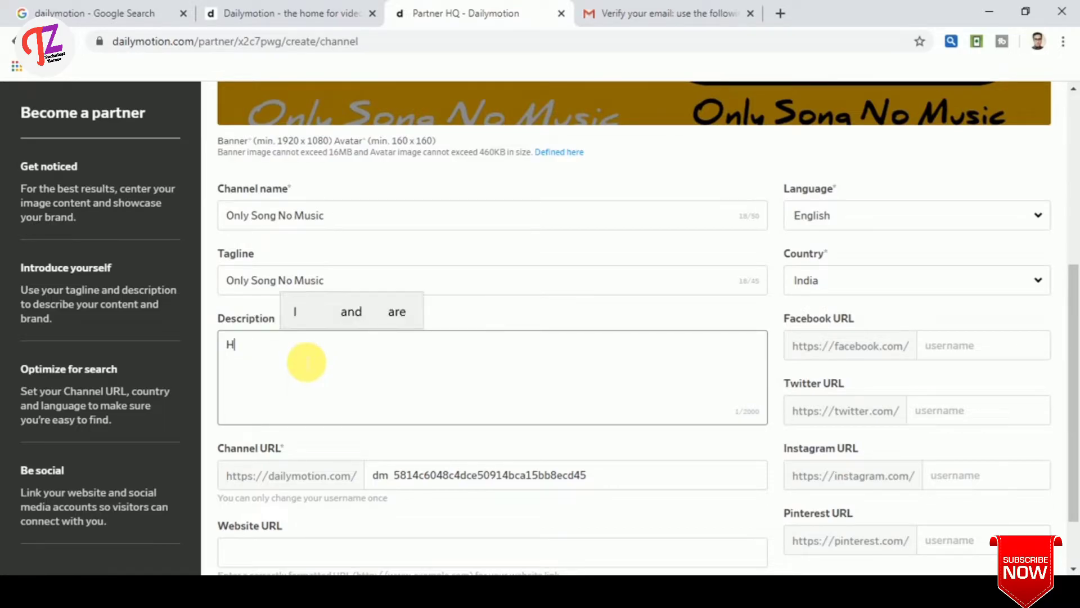
pyautogui.write('!')
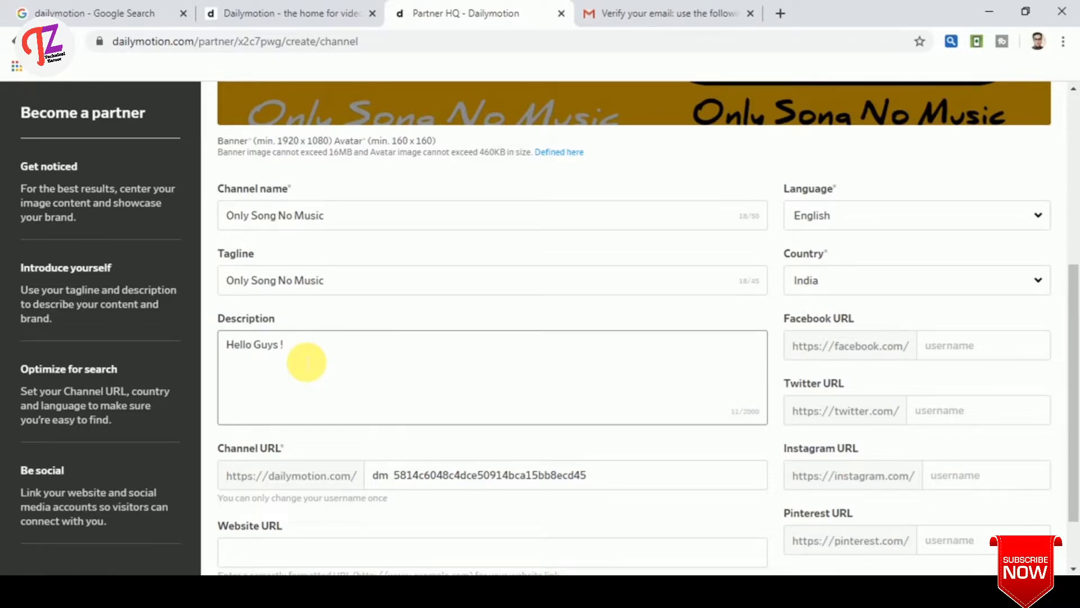
pyautogui.write(' b')
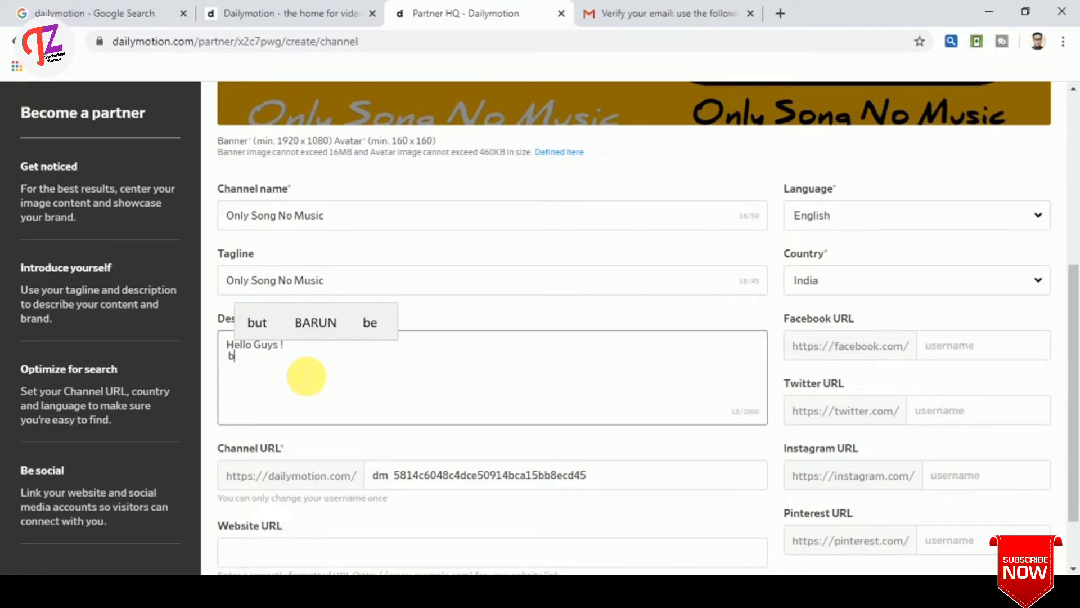
pyautogui.write('Welcome')
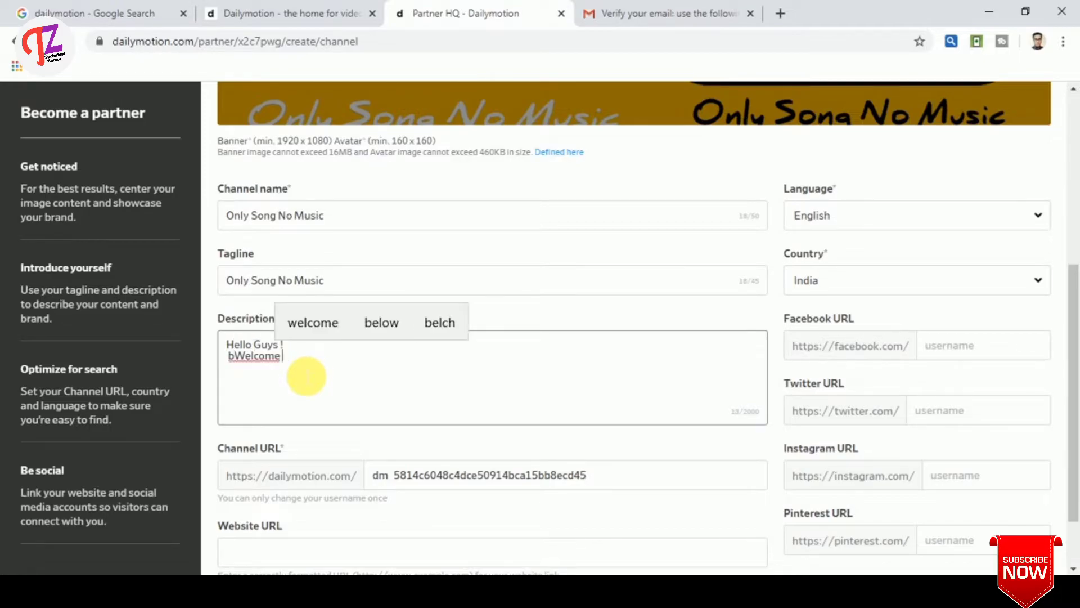
pyautogui.press('BackSpace')
pyautogui.press('BackSpace')
pyautogui.press('BackSpace')
pyautogui.press('BackSpace')
pyautogui.press('BackSpace')
pyautogui.press('BackSpace')
pyautogui.press('BackSpace')
pyautogui.press('BackSpace')
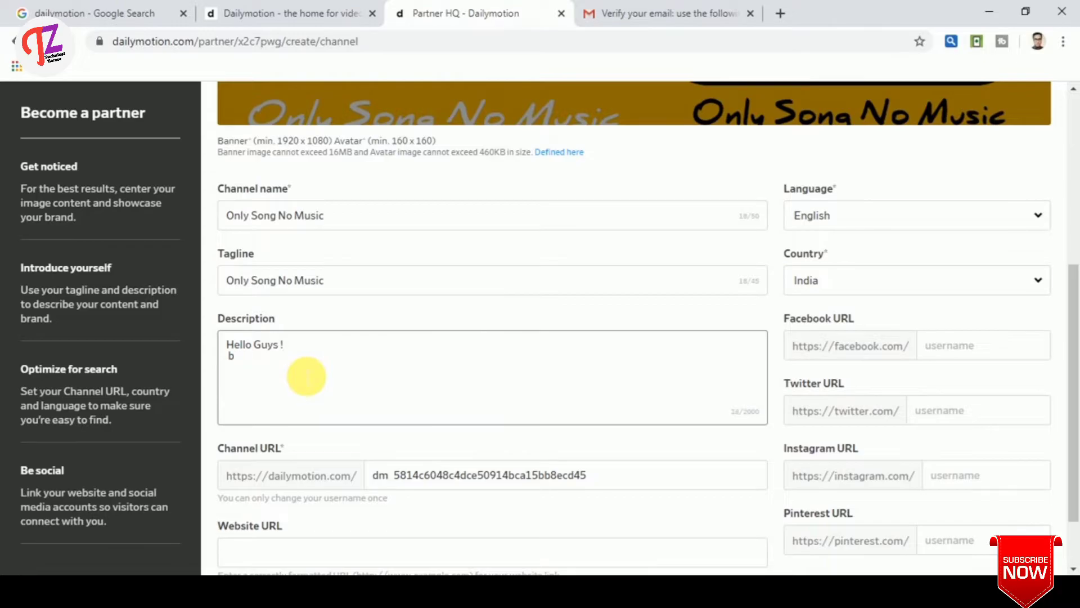
pyautogui.write('Welcome to my')
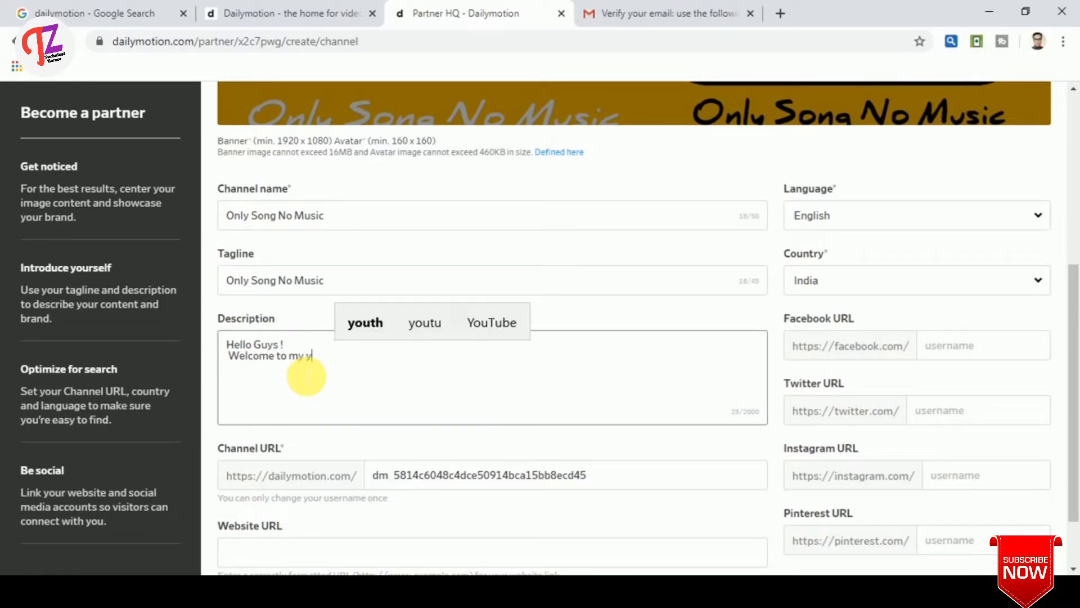
pyautogui.write(' Channel')
pyautogui.scroll(3, 393, 390)
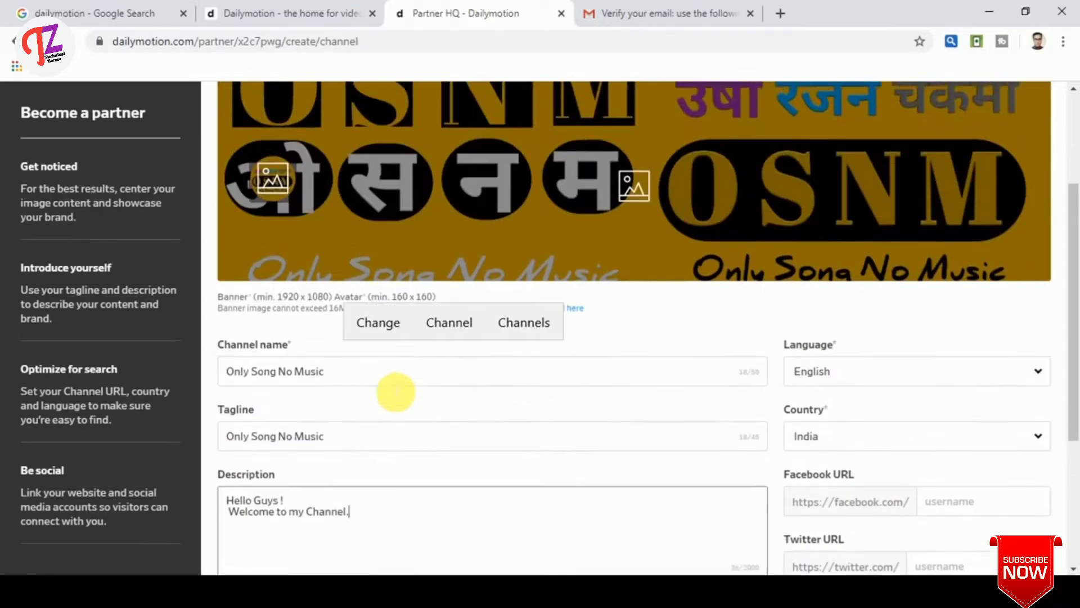
pyautogui.scroll(-4, 379, 408)
pyautogui.scroll(-1, 376, 399)
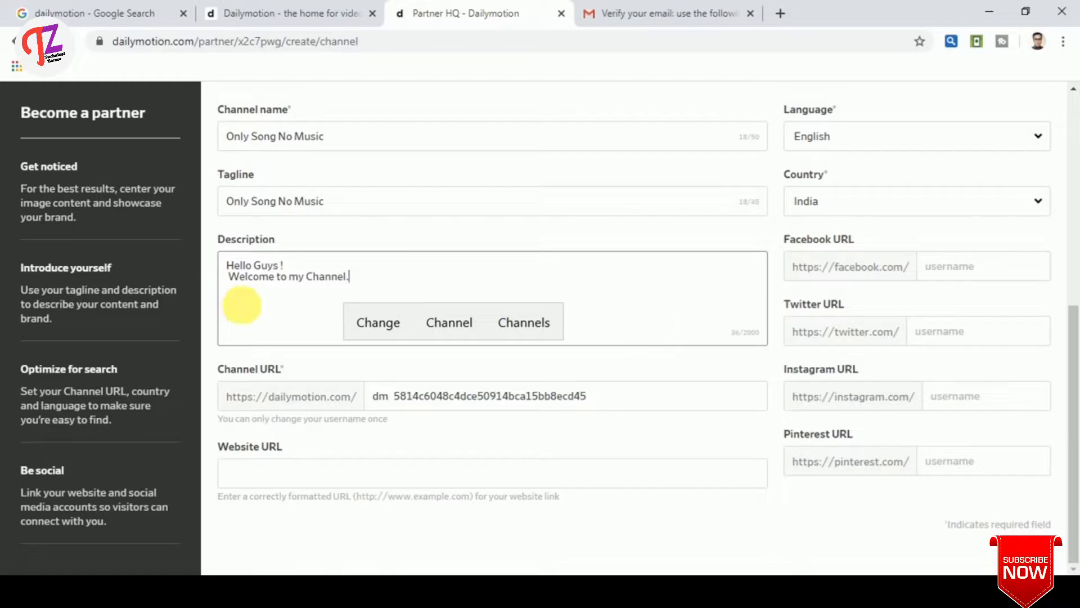
pyautogui.click(248, 276)
pyautogui.scroll(1, 619, 396)
pyautogui.scroll(-1, 534, 397)
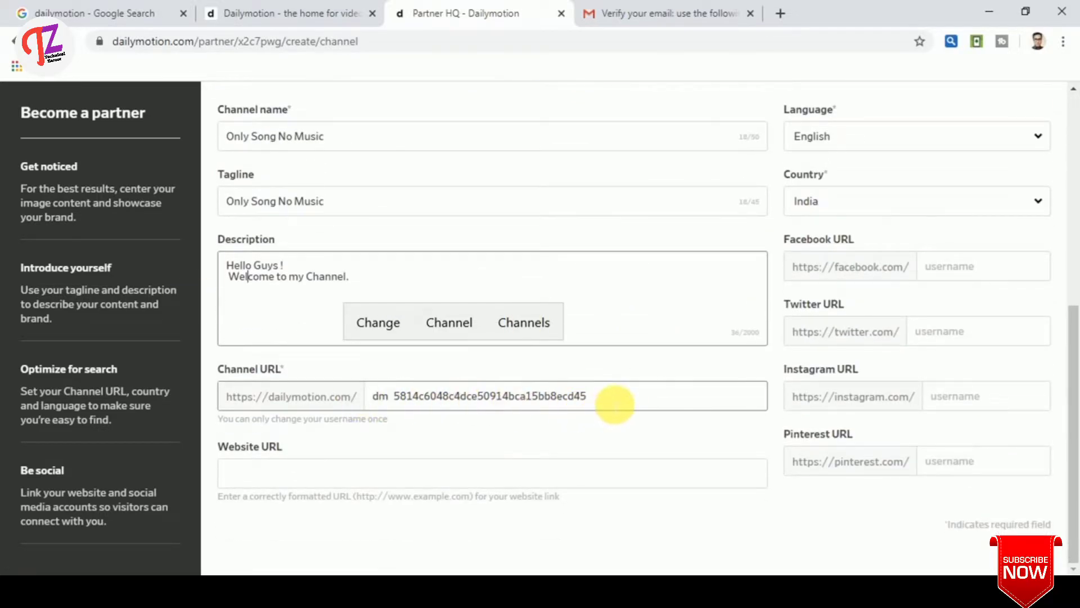
# Replace the default ending of the channel URL with "onlysongnomusic".
pyautogui.click(615, 404)
pyautogui.press('BackSpace')
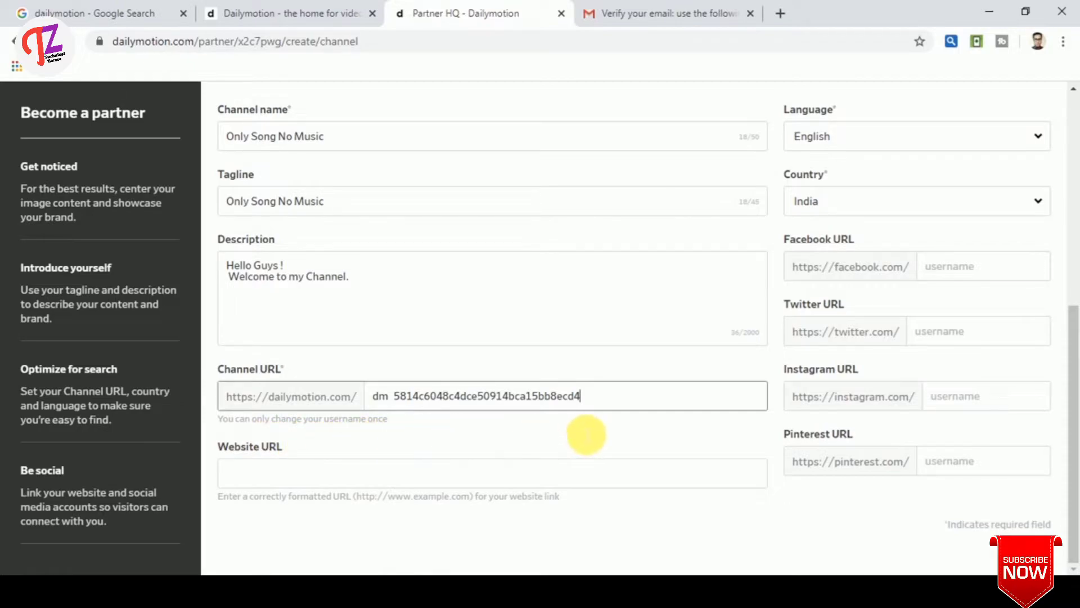
pyautogui.hotkey('ctrl', 'a')
pyautogui.press('BackSpace')
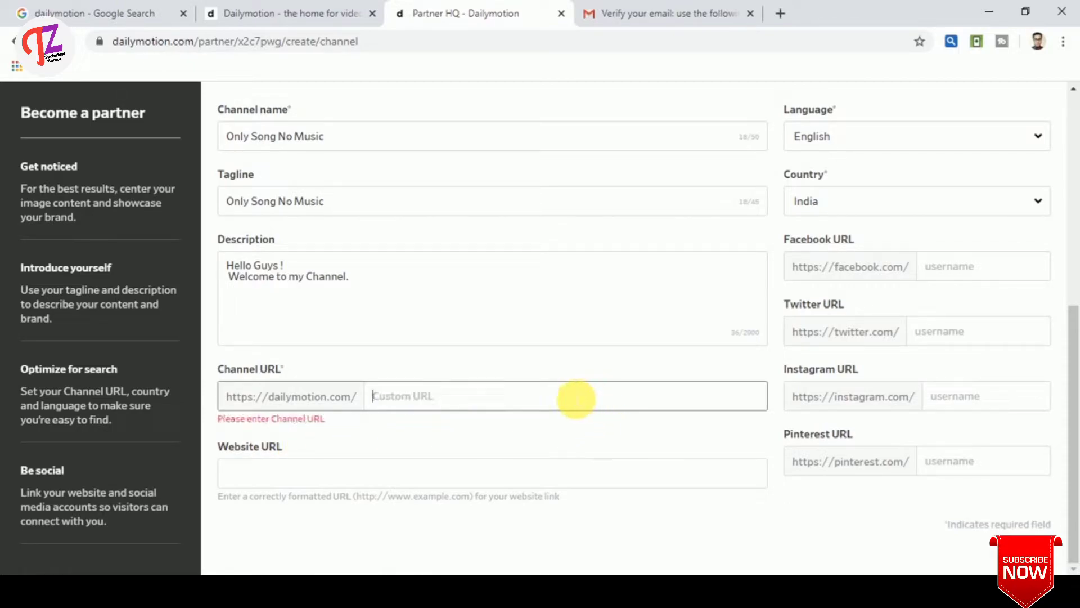
pyautogui.click(409, 397)
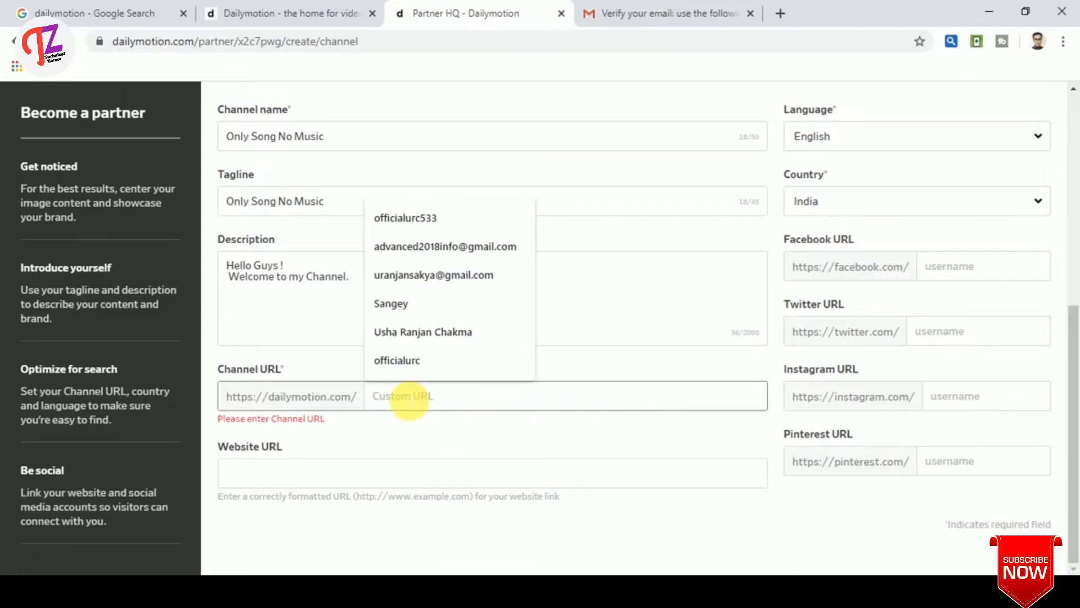
pyautogui.write('o')
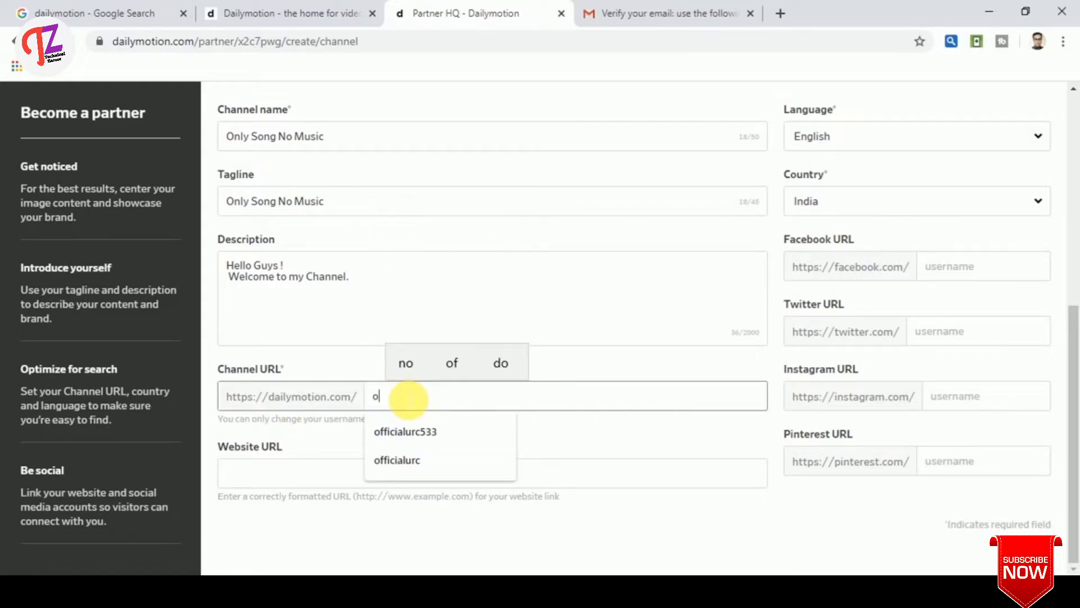
pyautogui.write('nlysongnomusic')
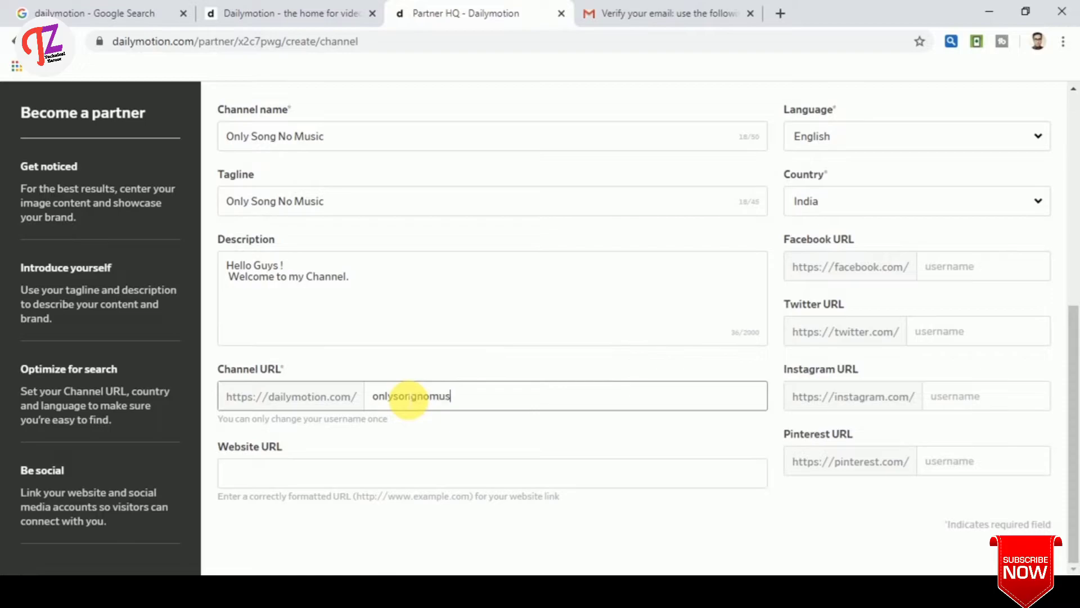
pyautogui.click(473, 426)
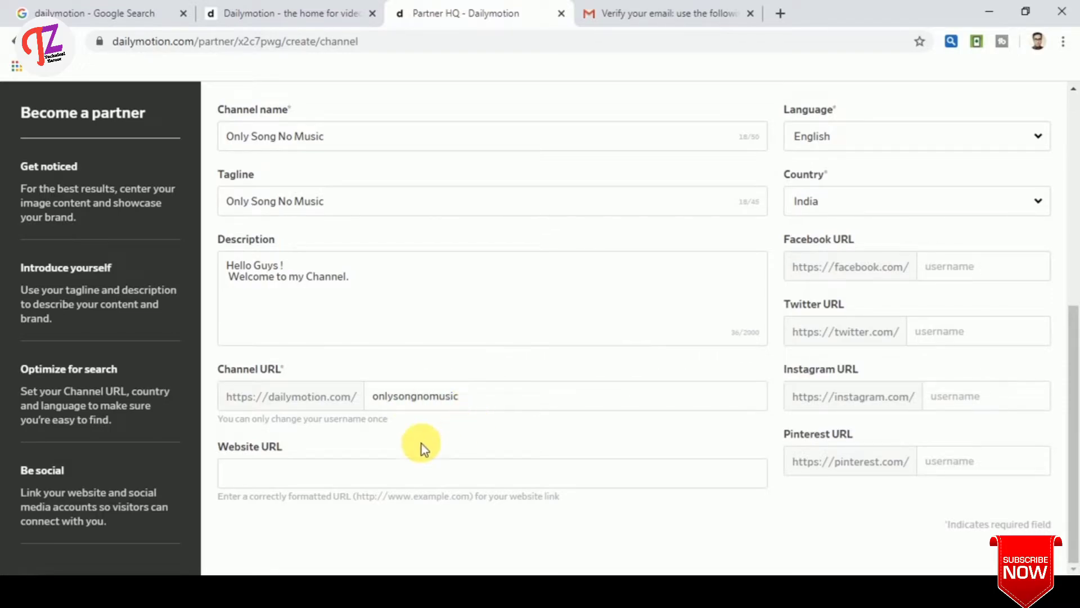
# Set the channel language to Hindi.
pyautogui.click(298, 475)
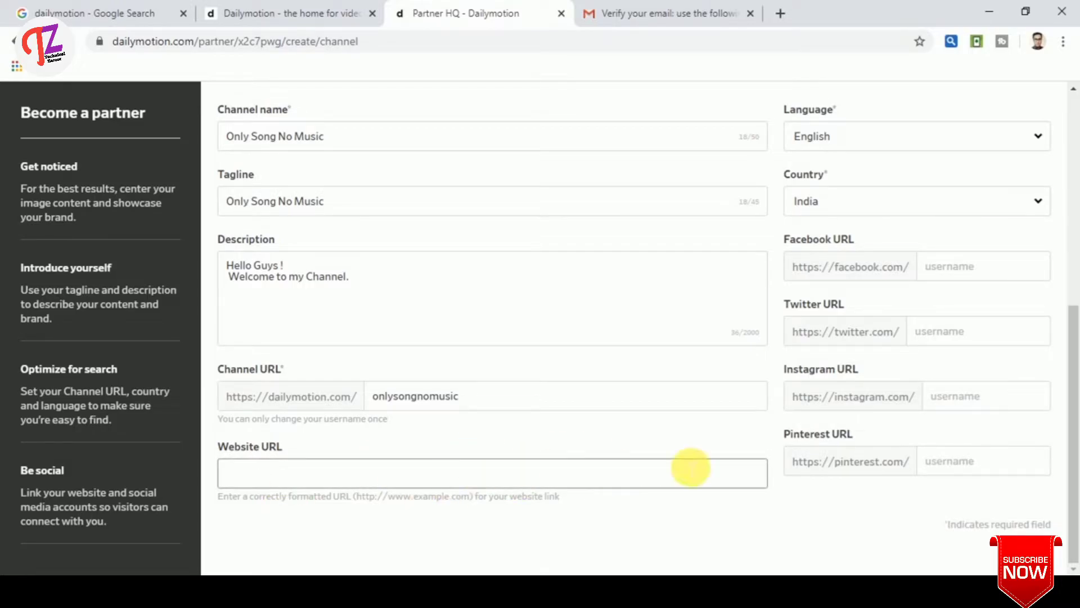
pyautogui.scroll(3, 887, 258)
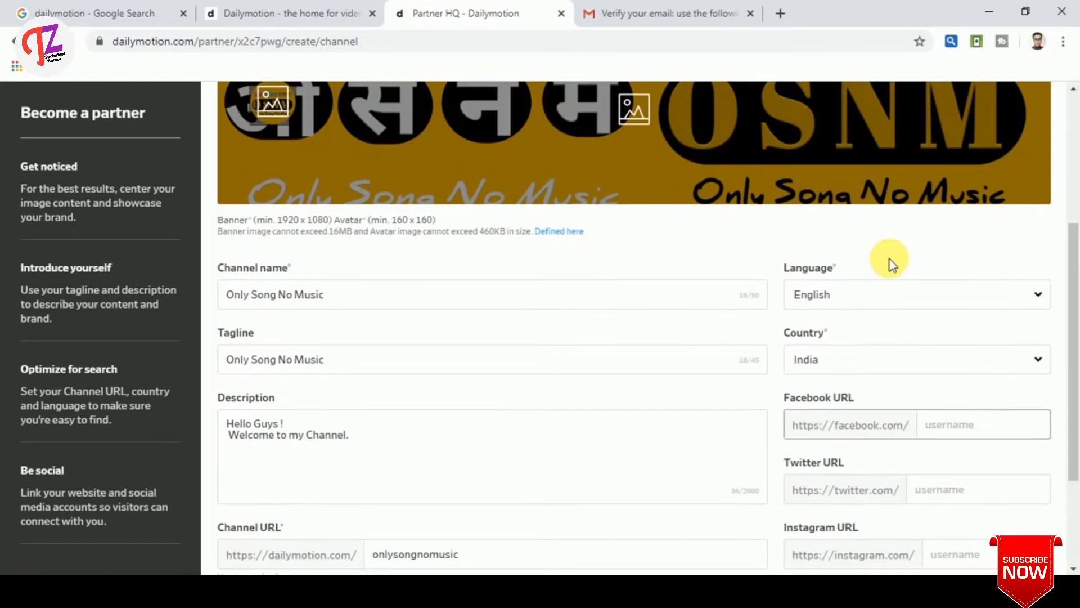
pyautogui.click(956, 295)
pyautogui.scroll(-10, 900, 405)
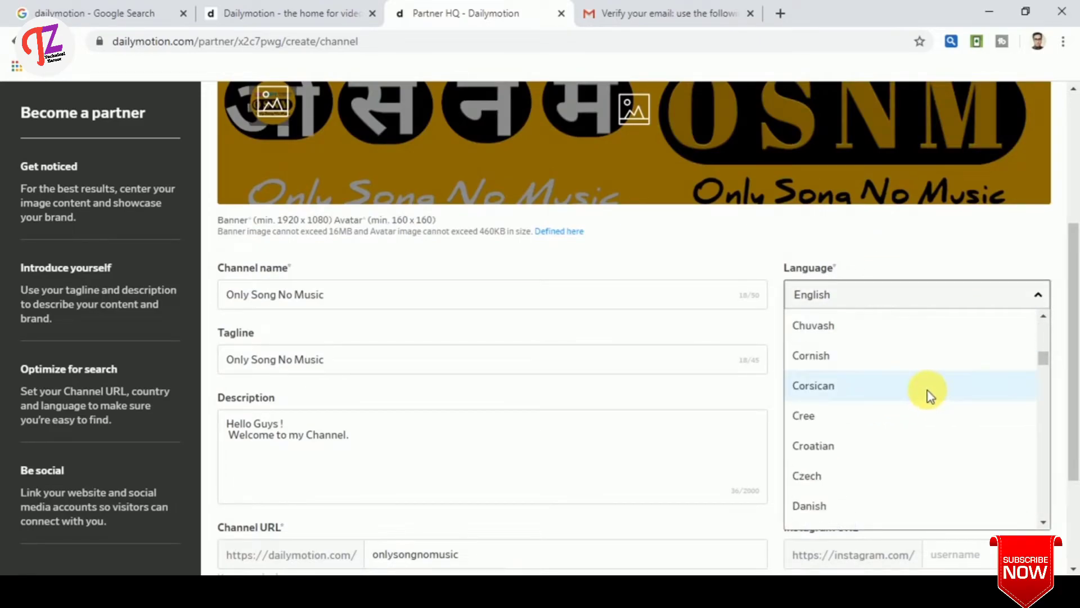
pyautogui.scroll(-15, 929, 394)
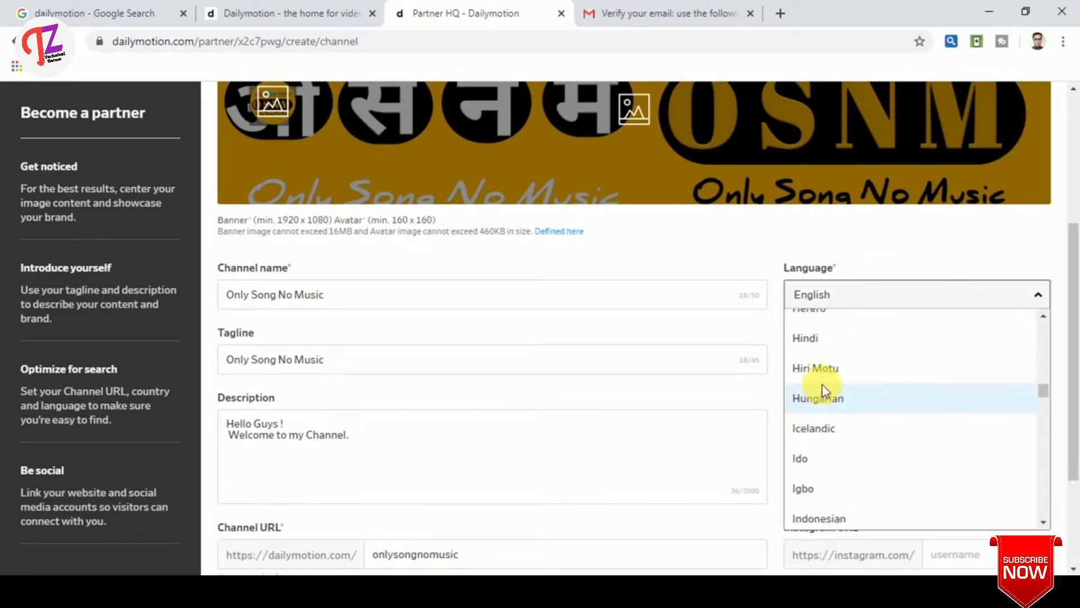
pyautogui.click(813, 338)
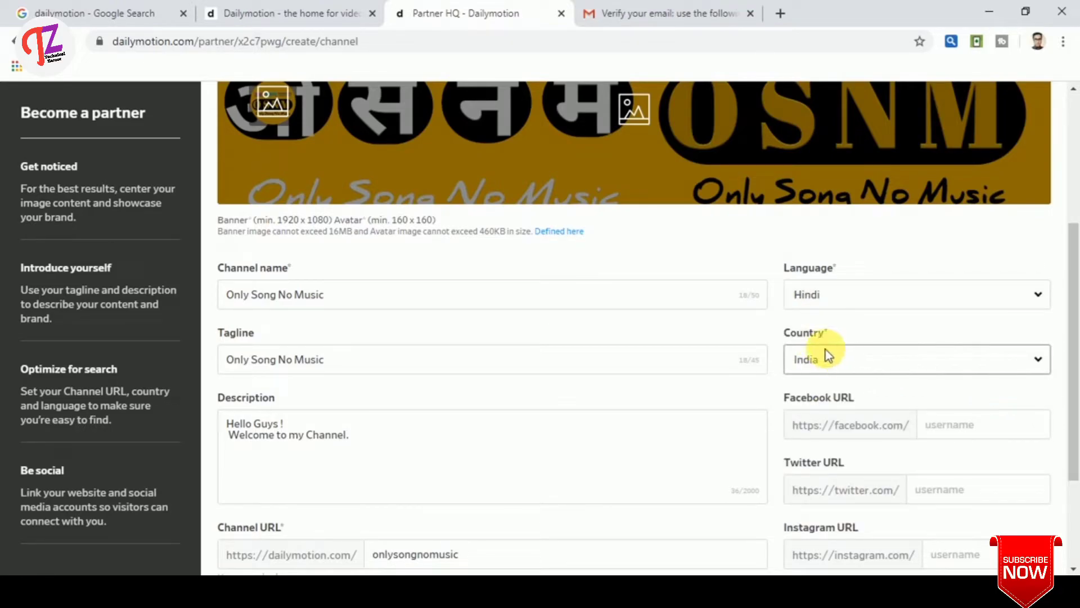
# Review the completed channel form from banner to social links and submit it to create the channel.
pyautogui.scroll(-1, 925, 366)
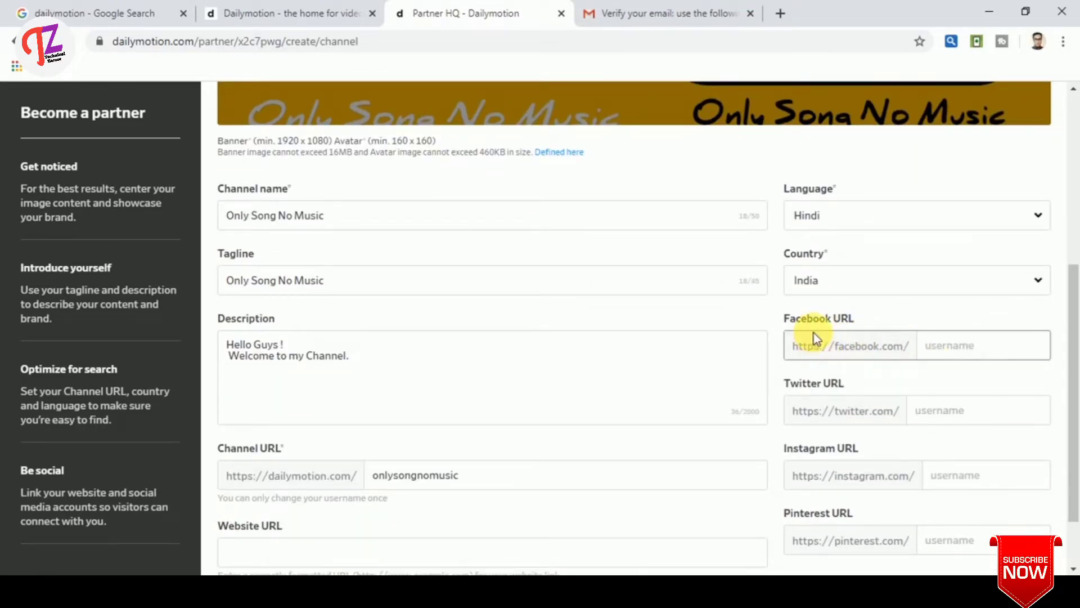
pyautogui.scroll(-1, 861, 351)
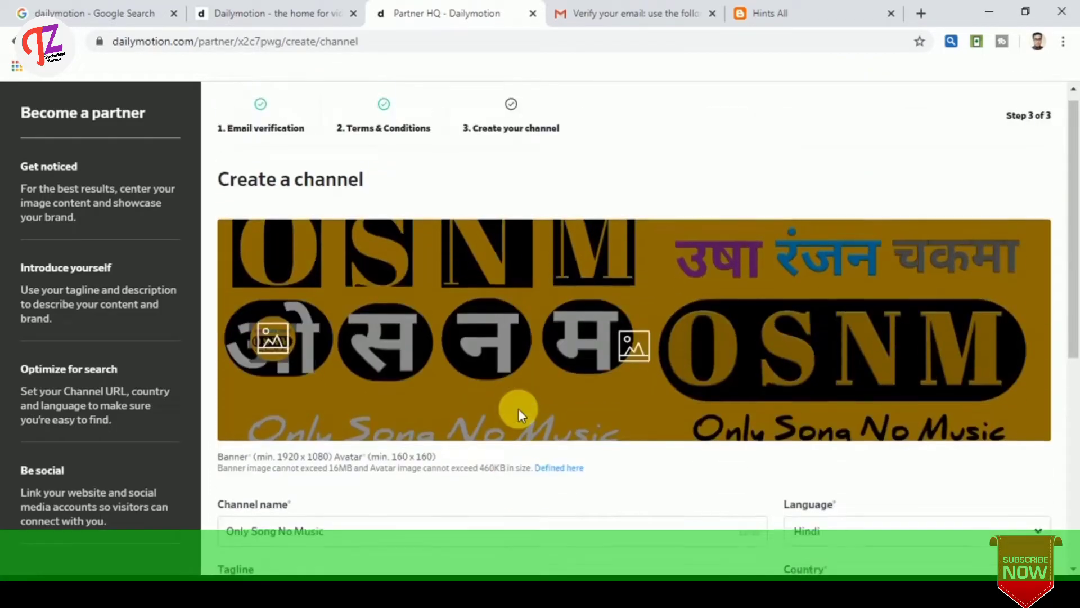
pyautogui.scroll(-2, 519, 409)
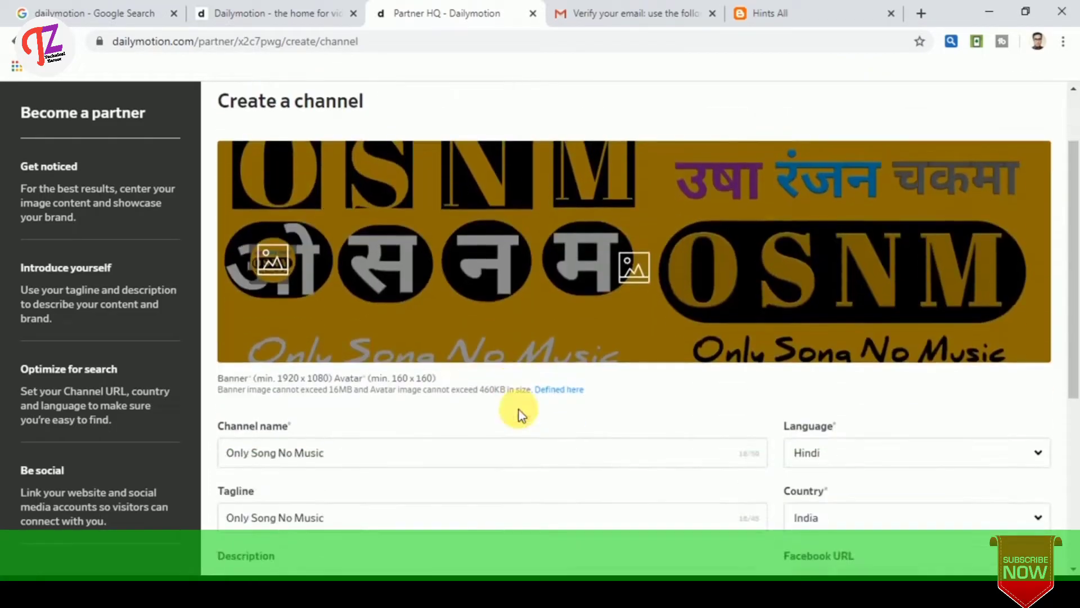
pyautogui.scroll(2, 518, 410)
pyautogui.scroll(-5, 518, 411)
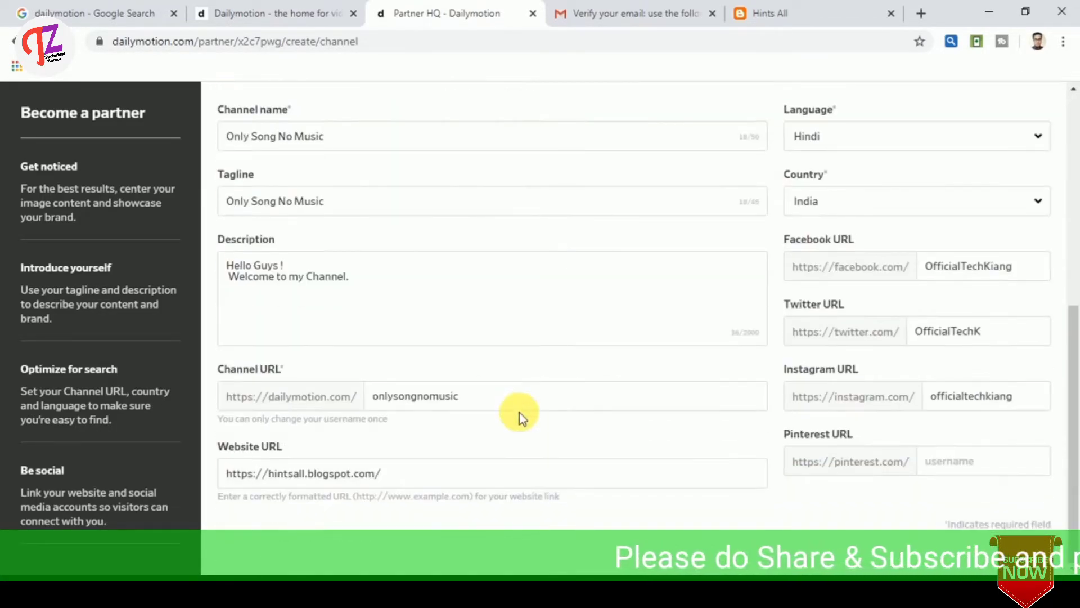
pyautogui.scroll(2, 794, 492)
pyautogui.scroll(5, 647, 474)
pyautogui.scroll(-7, 656, 475)
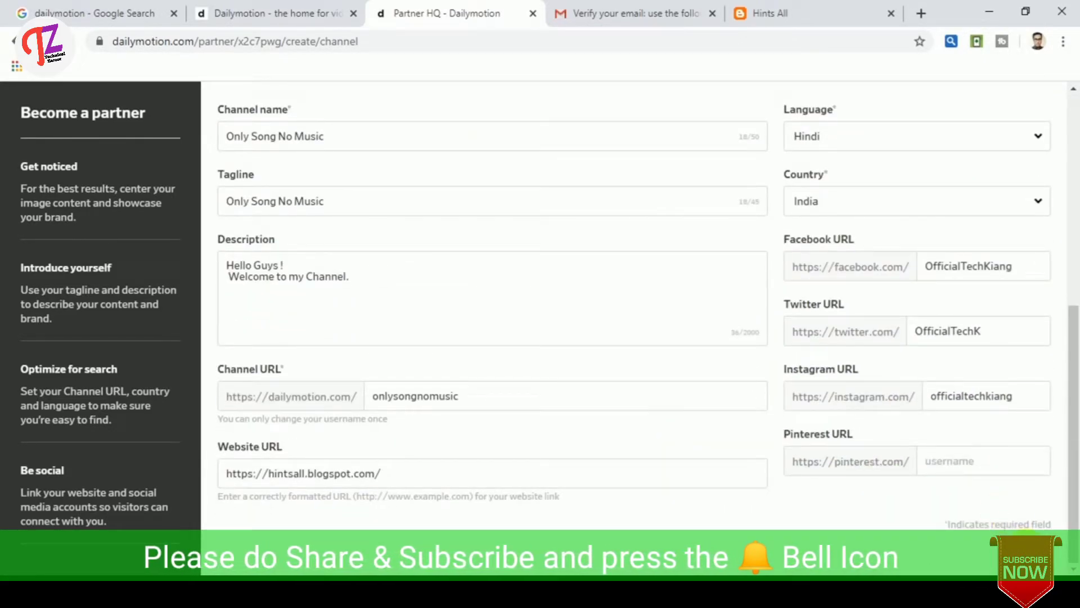
pyautogui.click(782, 519)
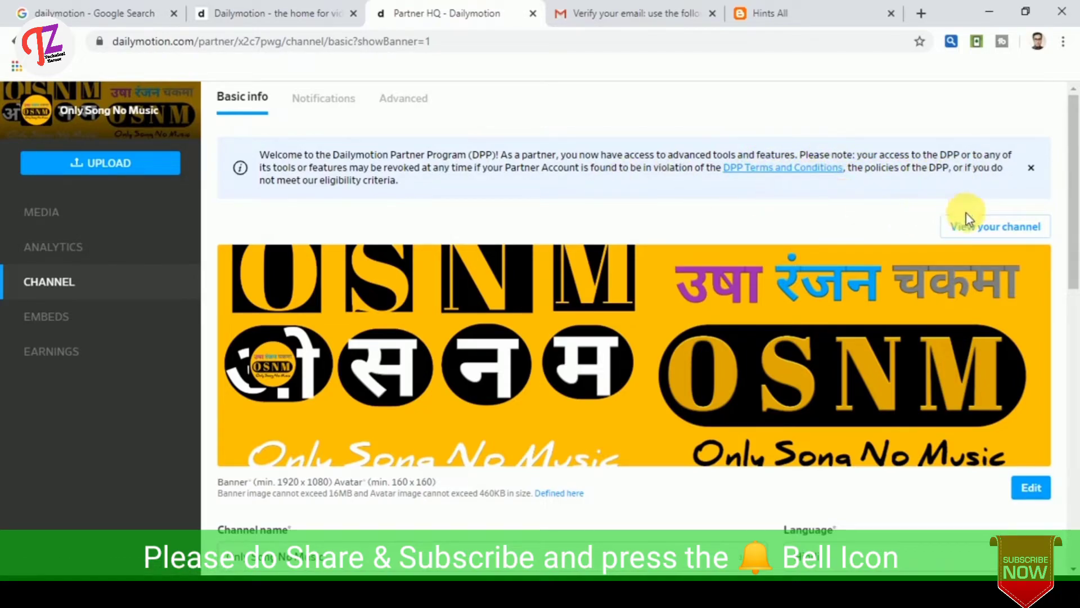
# Look over the new channel's basic info in Partner HQ and open its public page.
pyautogui.scroll(-6, 745, 235)
pyautogui.scroll(-6, 630, 257)
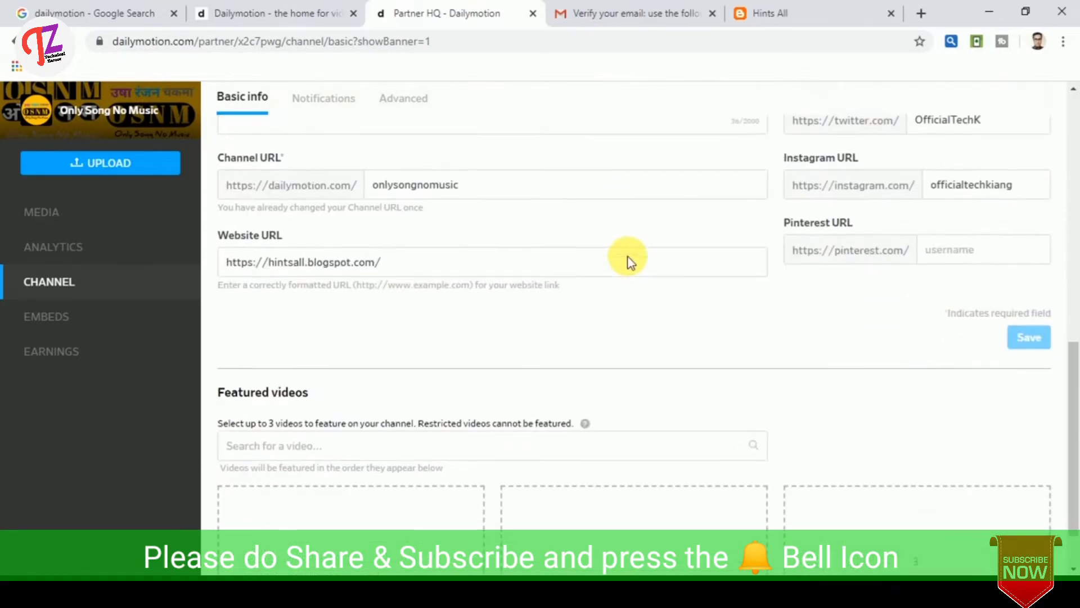
pyautogui.scroll(10, 602, 259)
pyautogui.scroll(3, 607, 259)
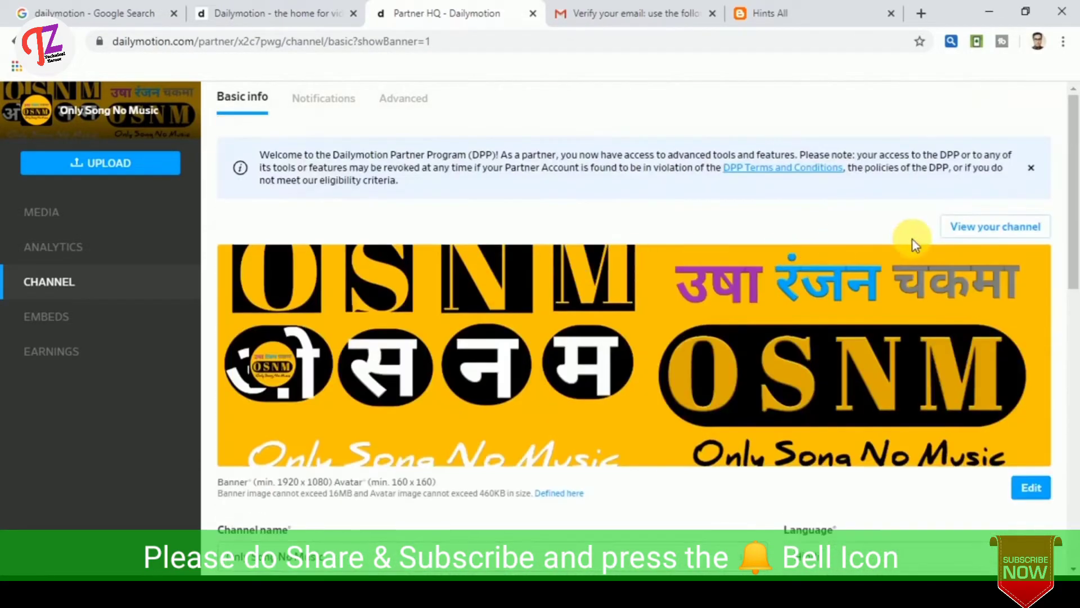
pyautogui.click(984, 226)
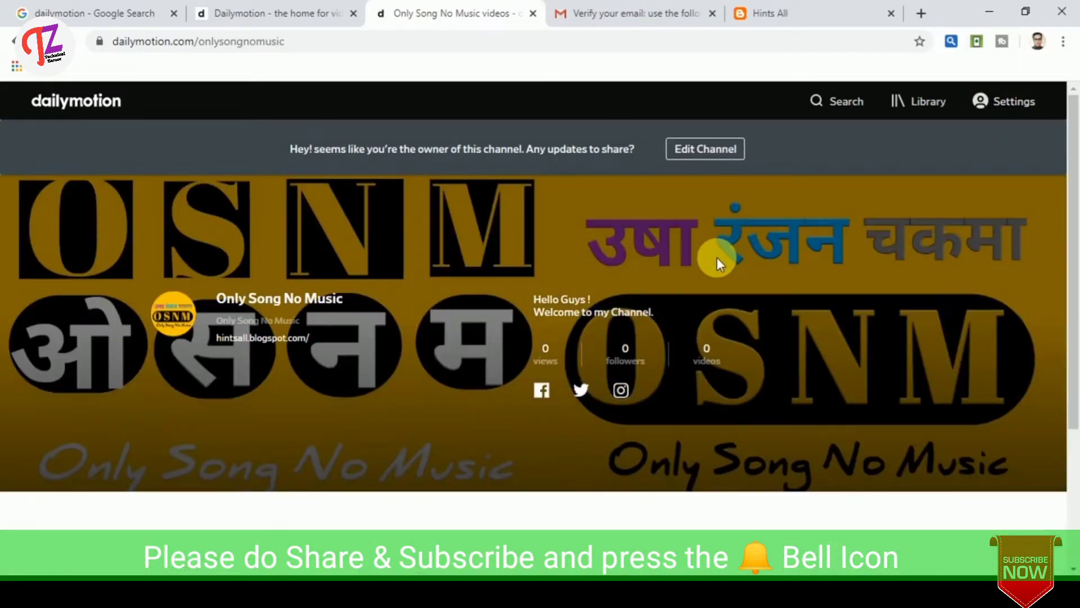
# Examine the public channel page and show the account options.
pyautogui.scroll(-3, 715, 262)
pyautogui.scroll(3, 714, 264)
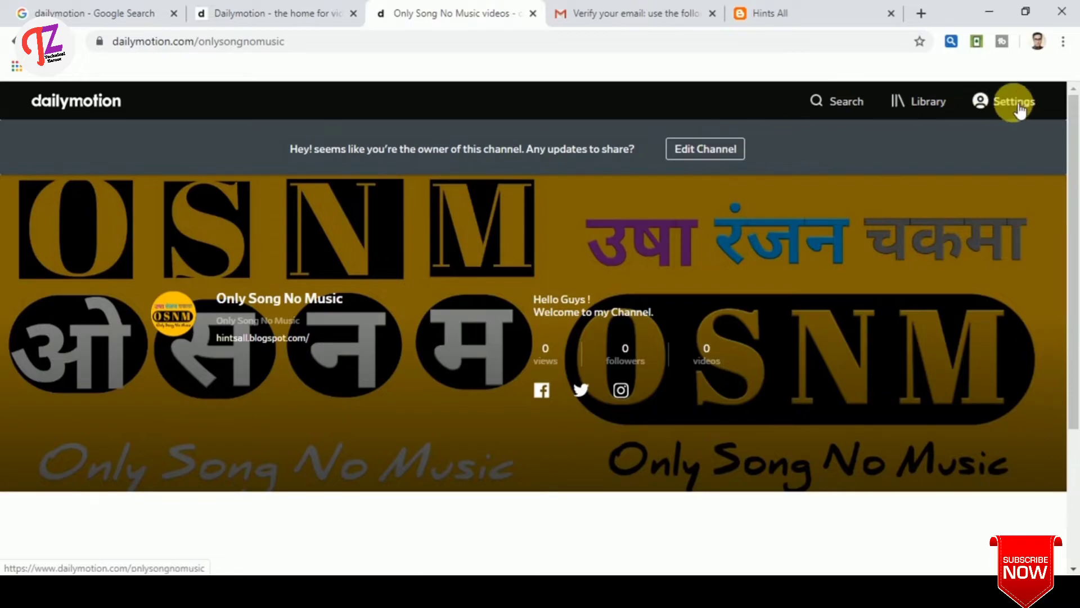
pyautogui.click(983, 104)
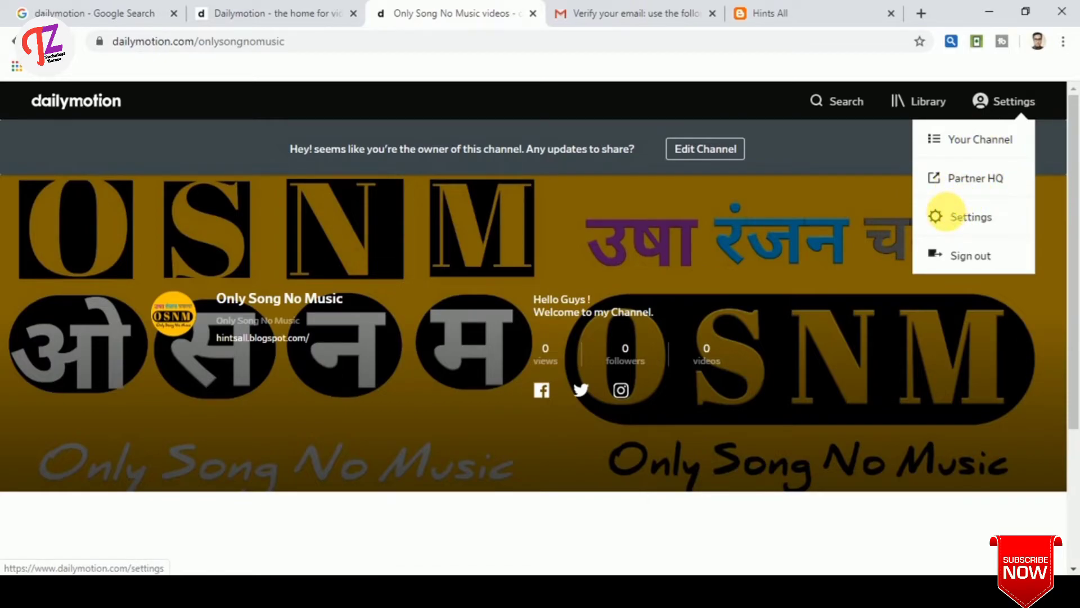
# Open the account settings and review the name, email, birthdate and gender fields.
pyautogui.click(946, 215)
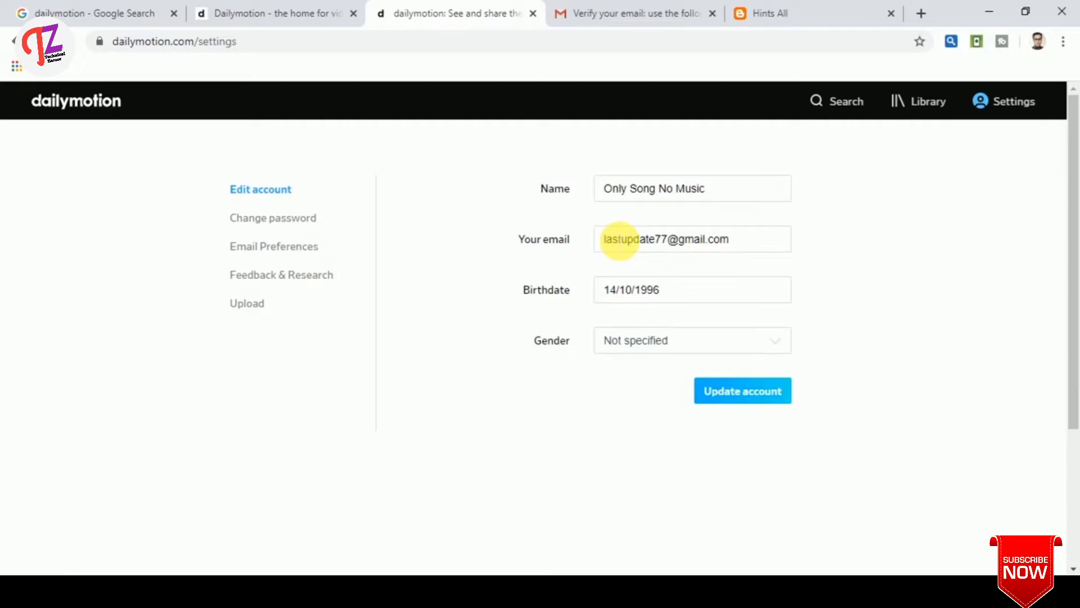
pyautogui.scroll(-2, 921, 232)
pyautogui.scroll(2, 909, 260)
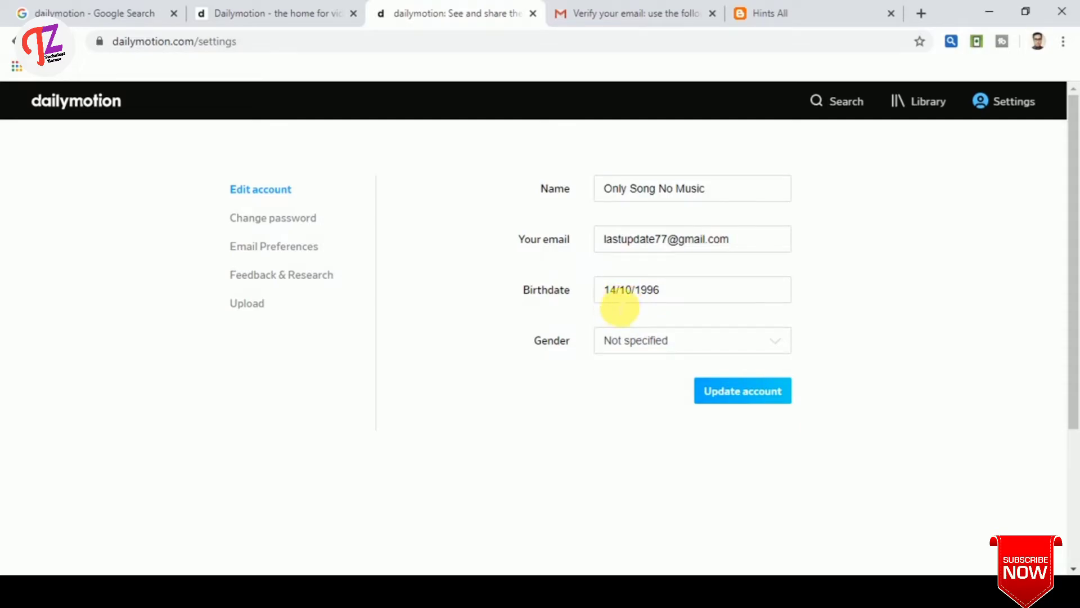
pyautogui.click(633, 292)
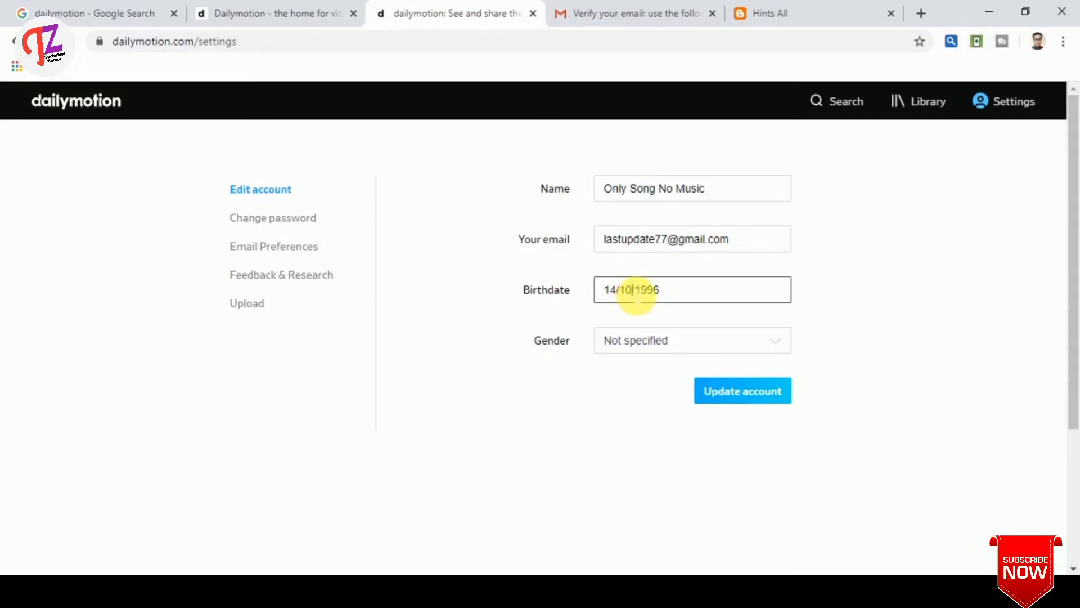
pyautogui.click(619, 320)
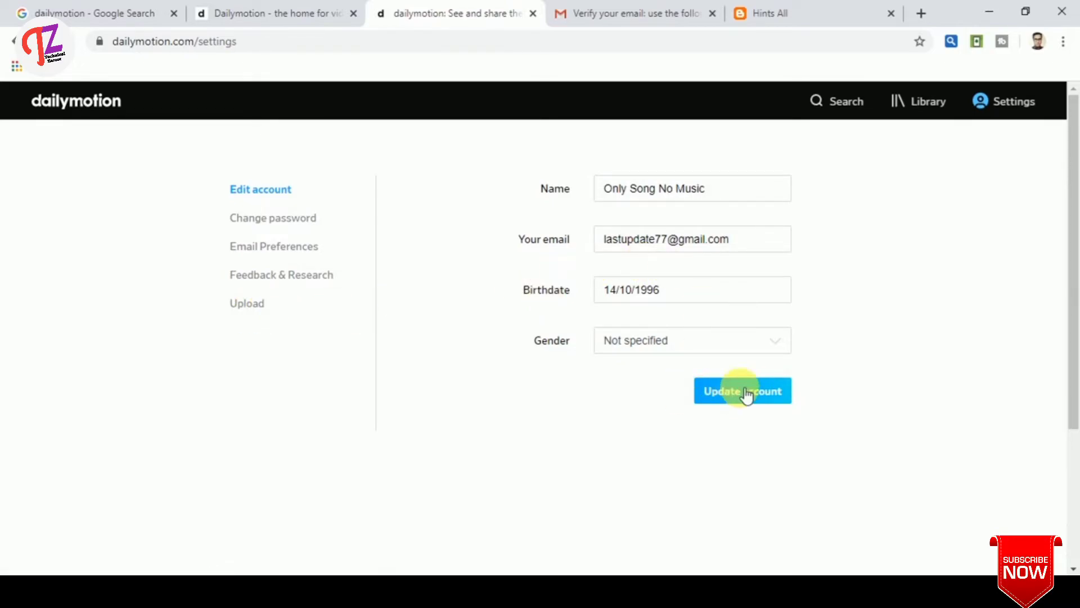
# Open Partner HQ and look over the media section's video upload area and playlists.
pyautogui.click(990, 104)
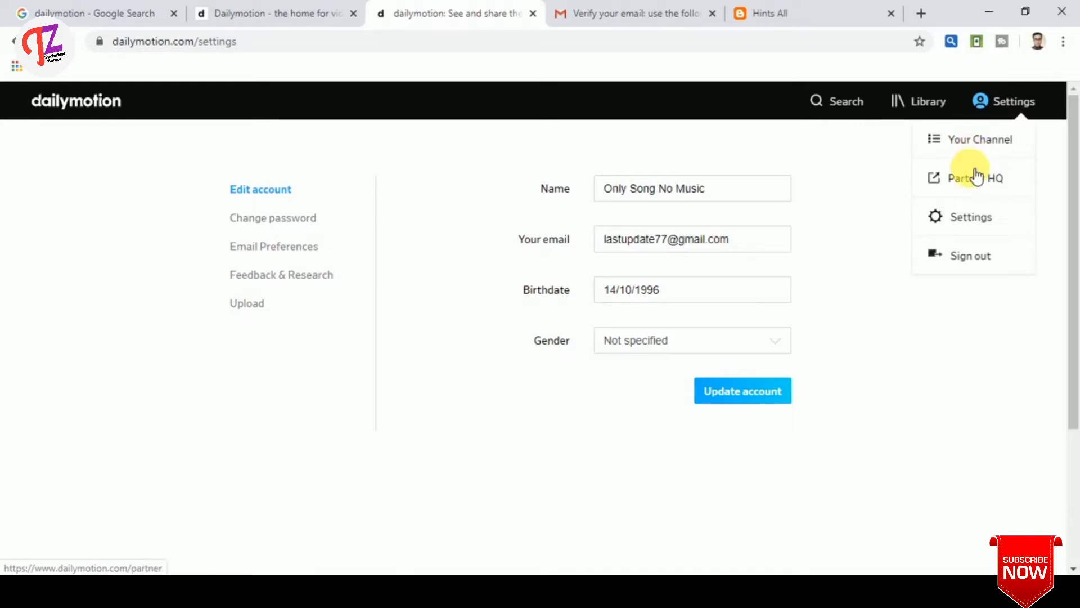
pyautogui.click(973, 181)
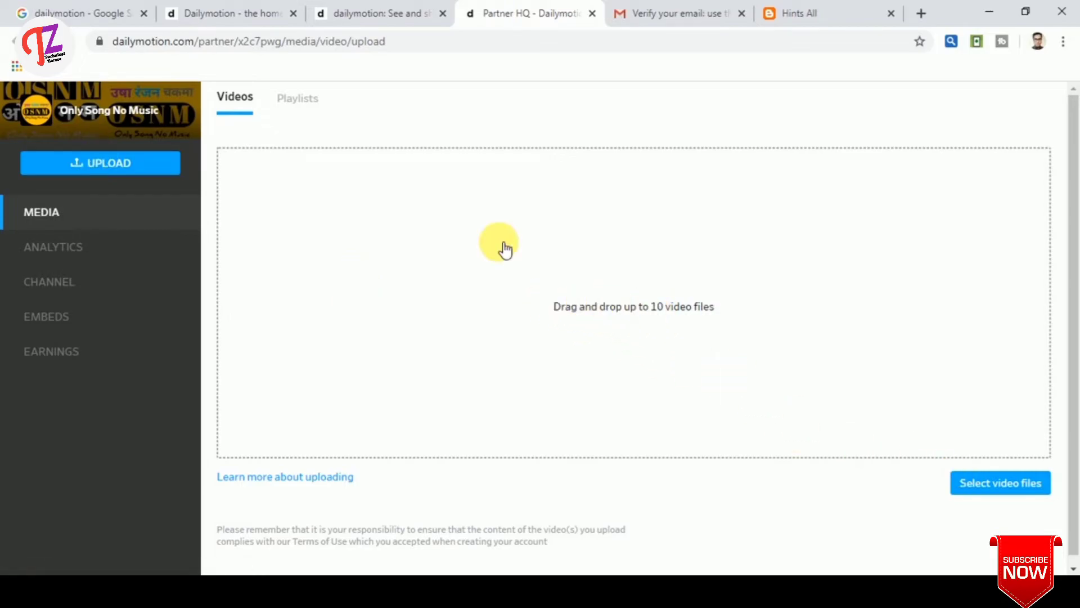
pyautogui.click(300, 101)
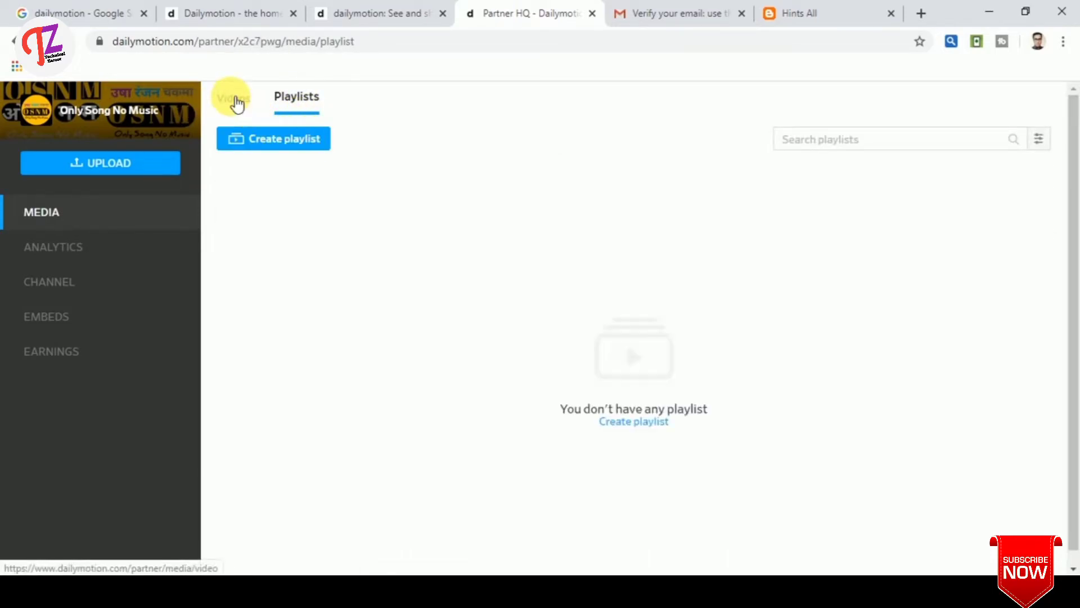
# Open the channel's analytics and examine the overview of views, followers and likes.
pyautogui.click(70, 254)
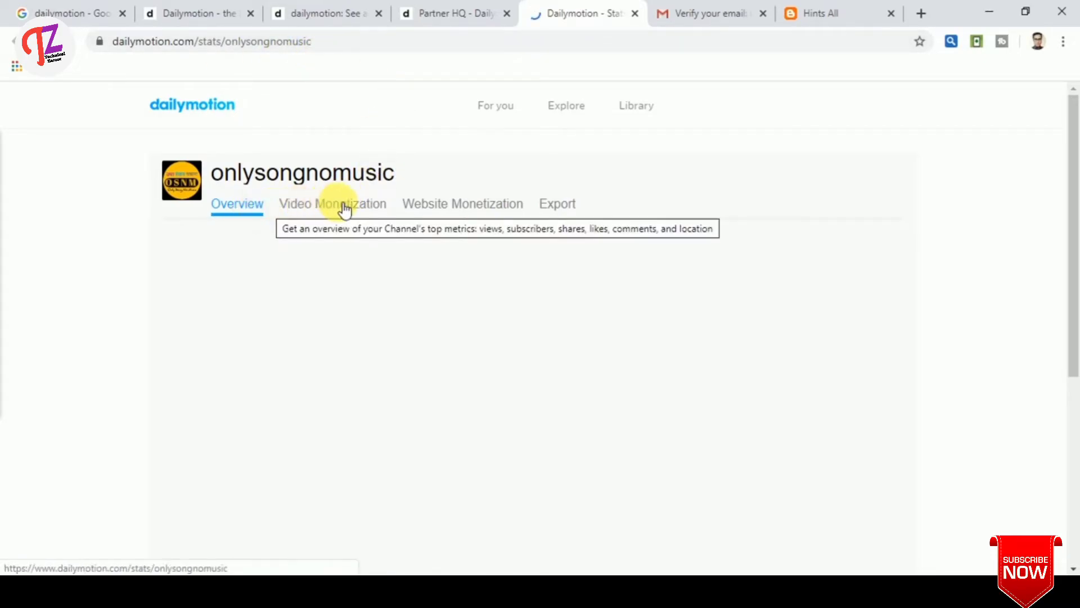
pyautogui.scroll(-2, 555, 348)
pyautogui.scroll(2, 480, 362)
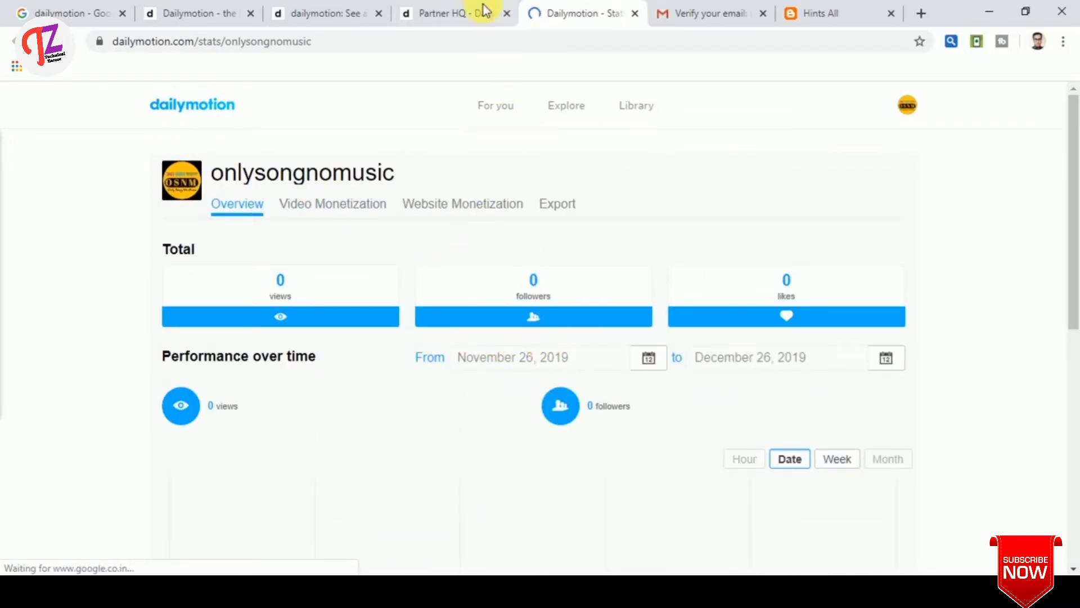
# Return to Partner HQ and review the channel's basic info and email notification settings.
pyautogui.click(453, 12)
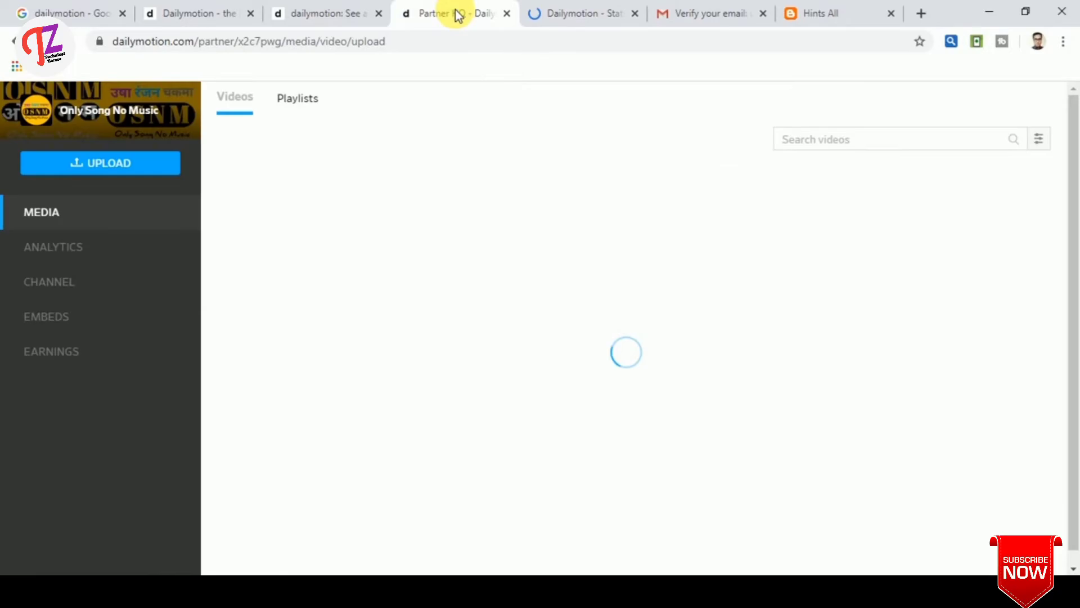
pyautogui.click(55, 288)
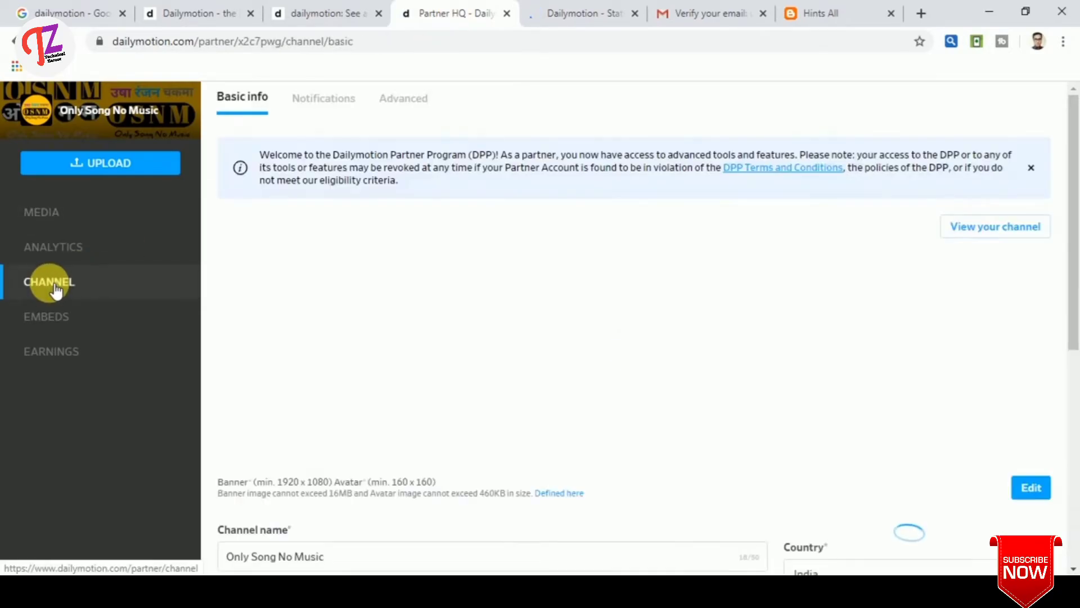
pyautogui.scroll(-7, 515, 360)
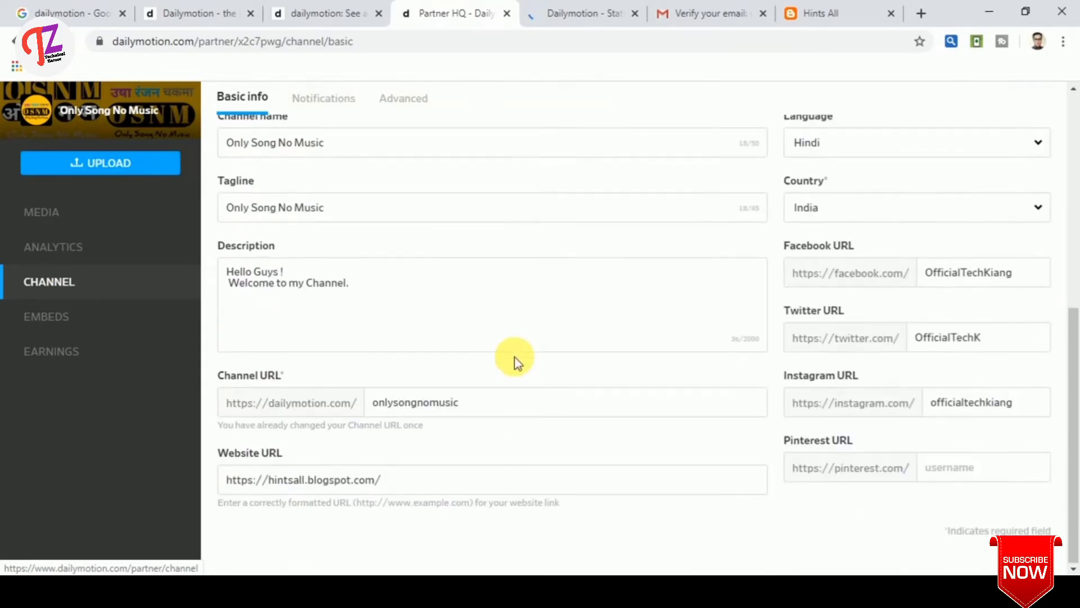
pyautogui.scroll(7, 523, 369)
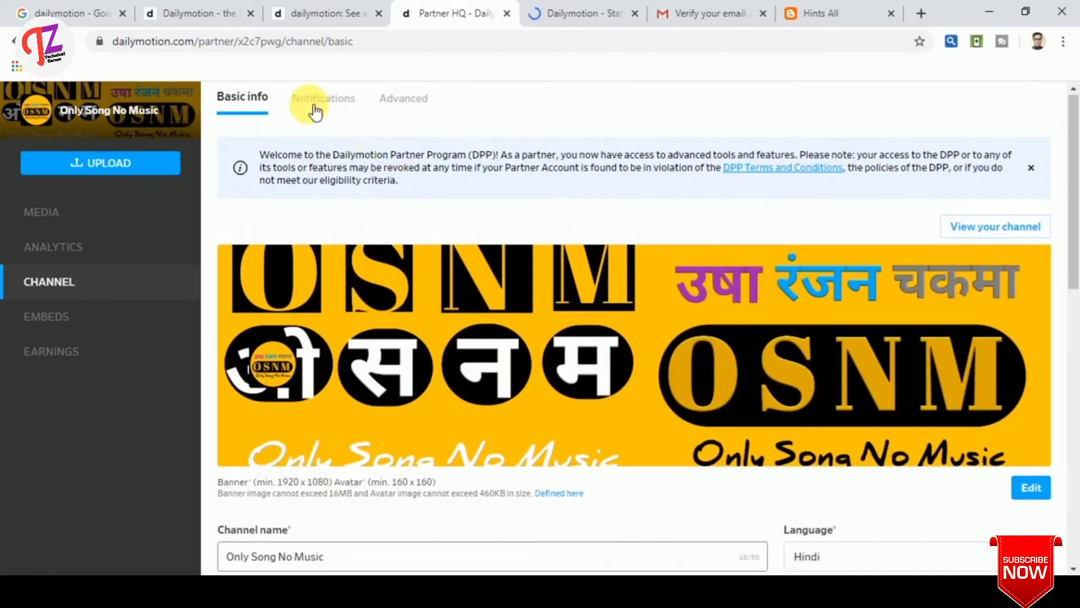
pyautogui.click(320, 107)
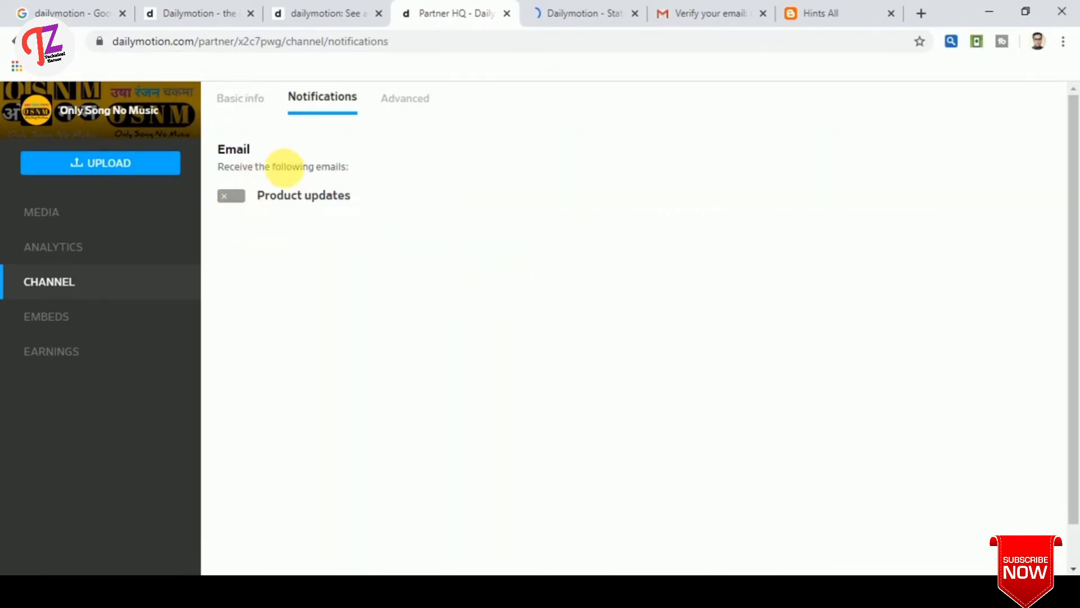
# Examine the advanced channel settings, including connections, external analytics, AT Internet analyzer fields and API key management.
pyautogui.click(403, 110)
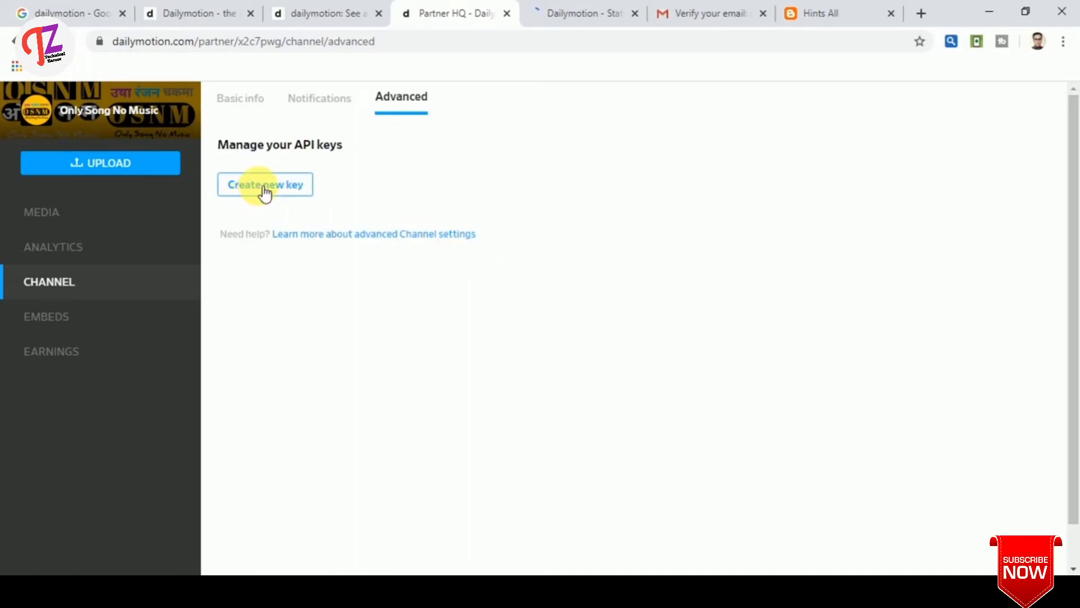
pyautogui.scroll(-3, 341, 262)
pyautogui.scroll(-4, 368, 270)
pyautogui.scroll(6, 361, 275)
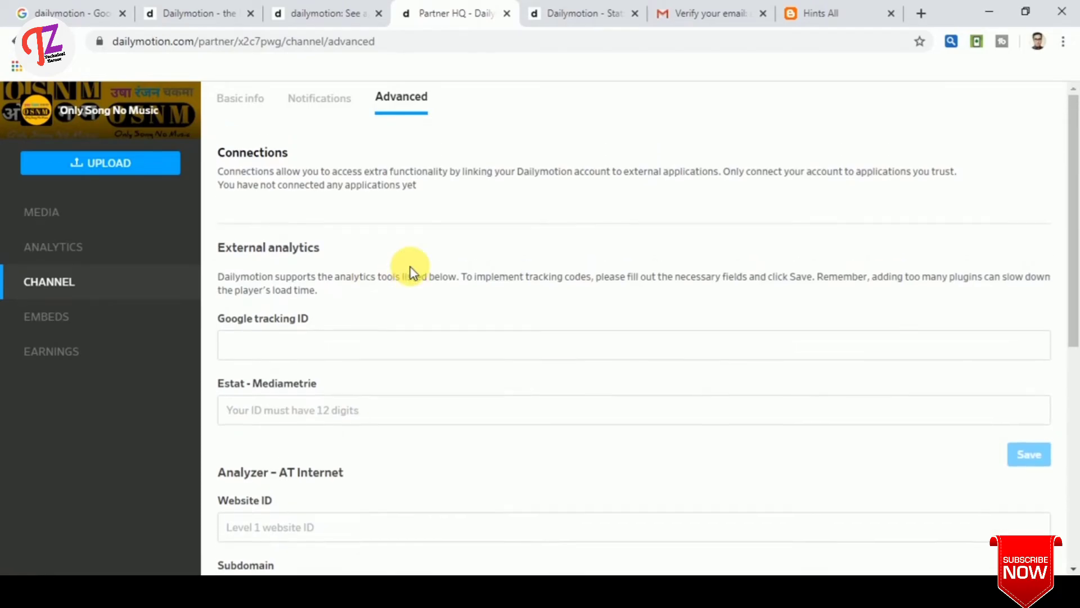
pyautogui.scroll(-5, 413, 272)
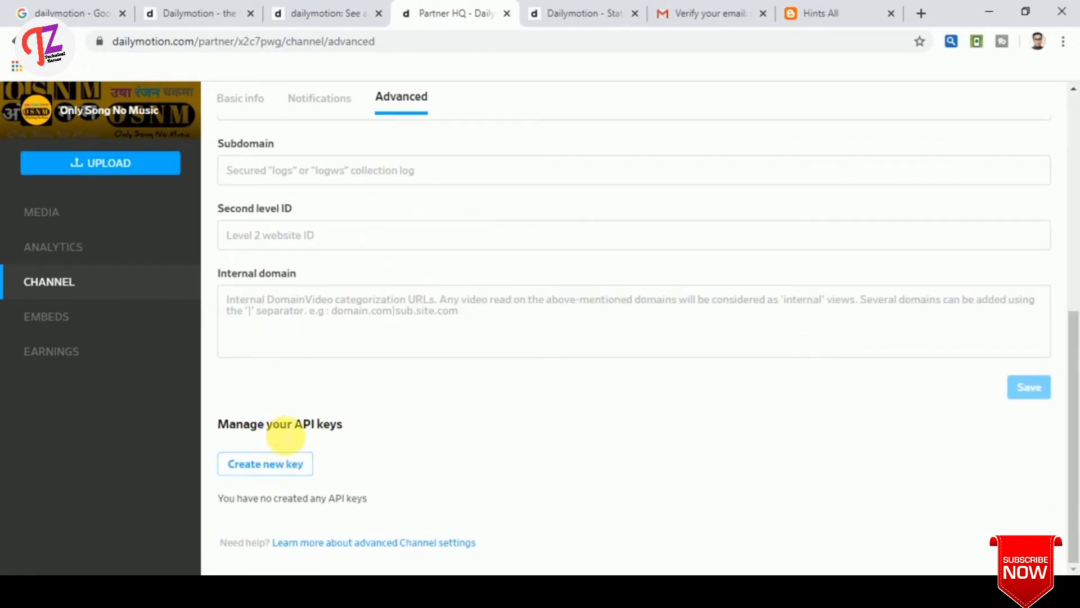
pyautogui.scroll(3, 378, 450)
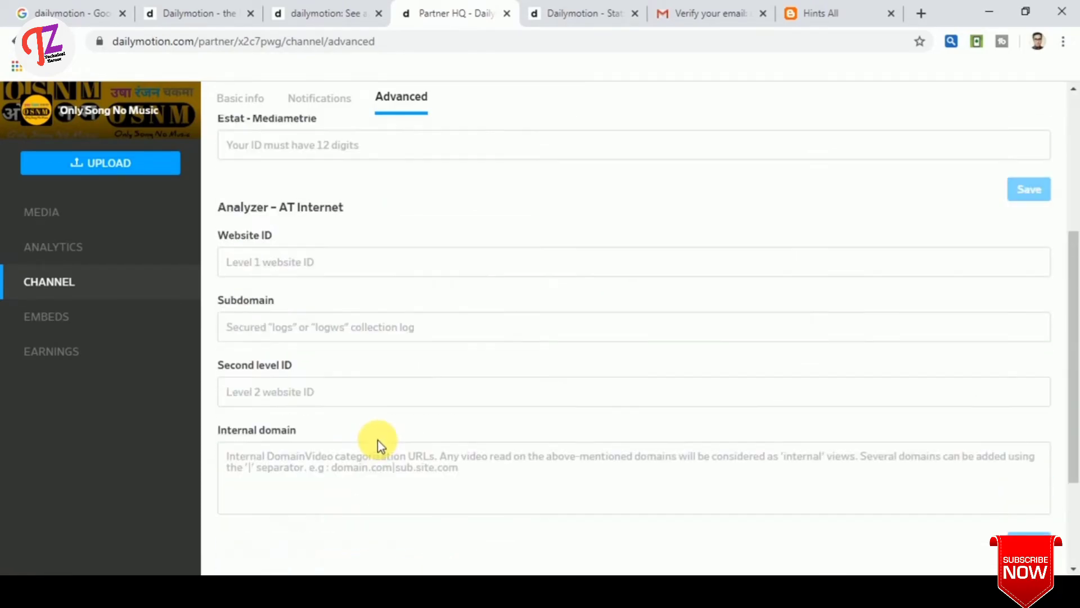
pyautogui.scroll(4, 377, 439)
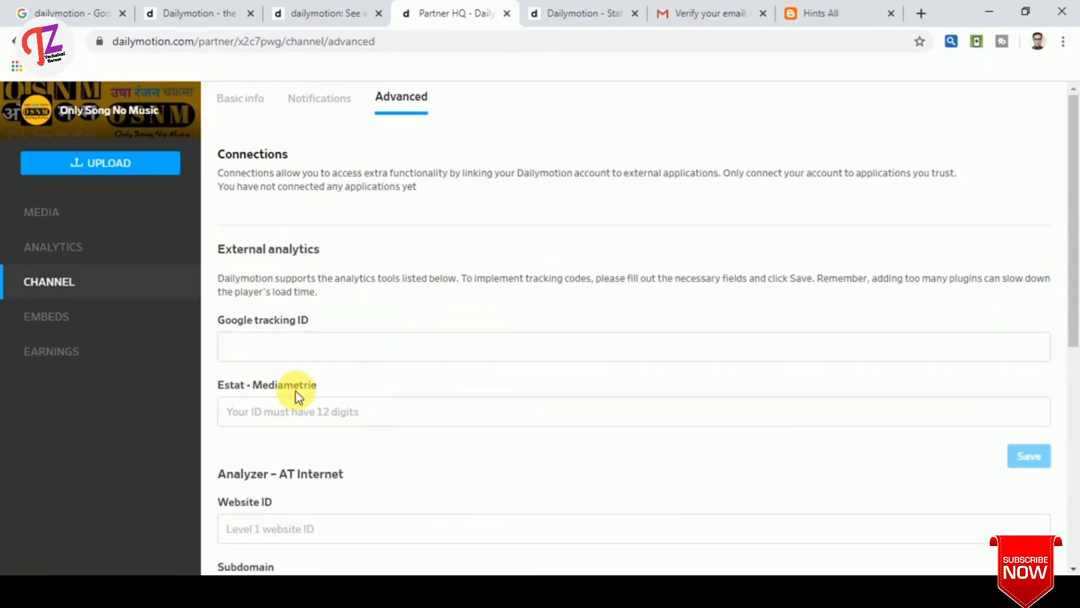
pyautogui.scroll(-2, 296, 391)
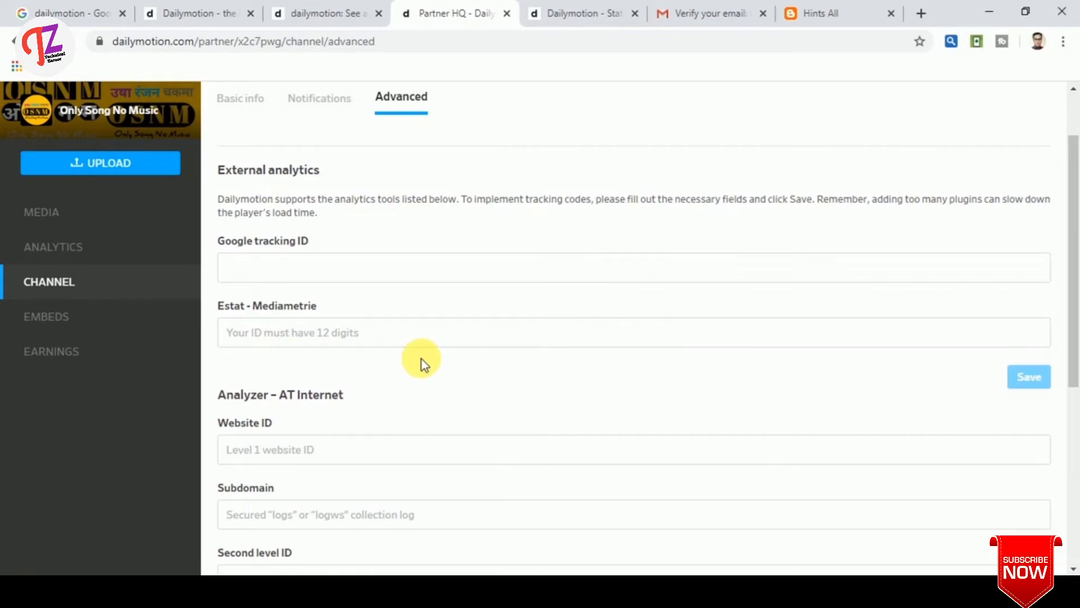
pyautogui.scroll(-3, 281, 372)
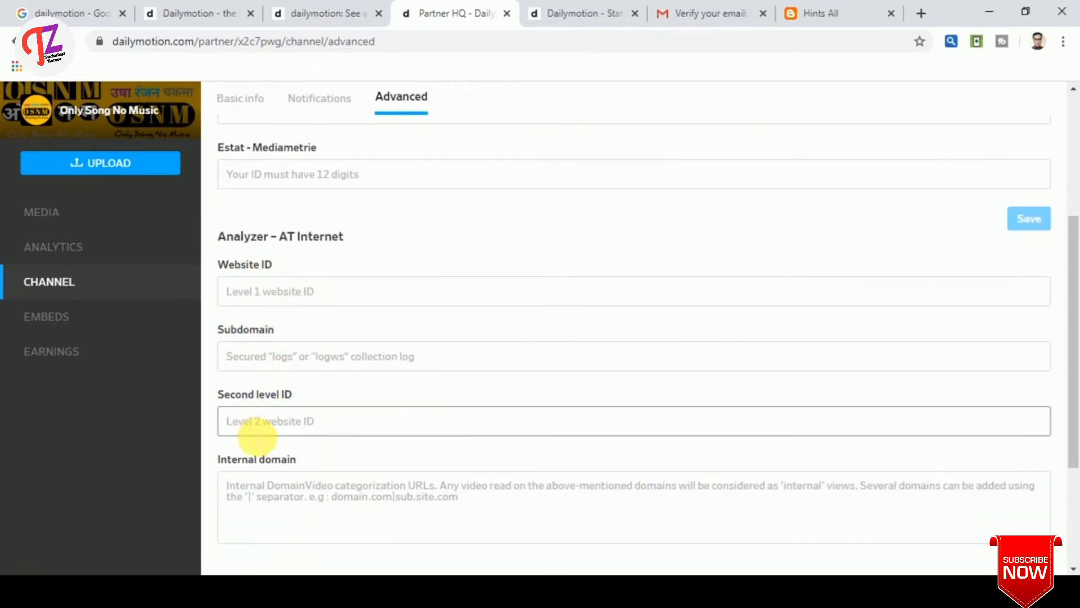
pyautogui.scroll(-1, 359, 419)
pyautogui.scroll(5, 357, 415)
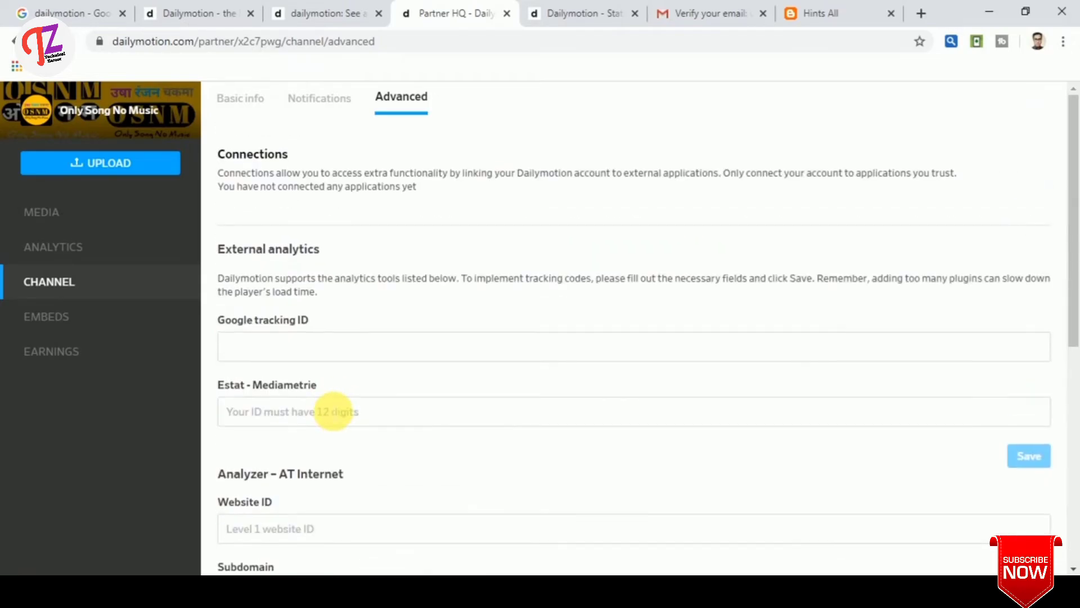
# Open the brand settings for embeds in Partner HQ.
pyautogui.click(60, 318)
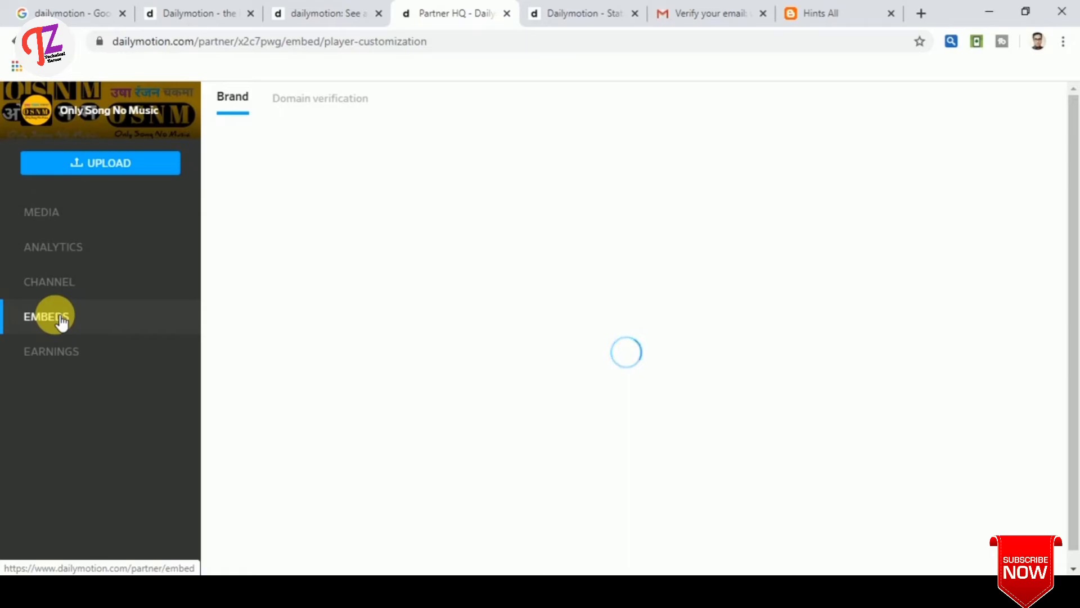